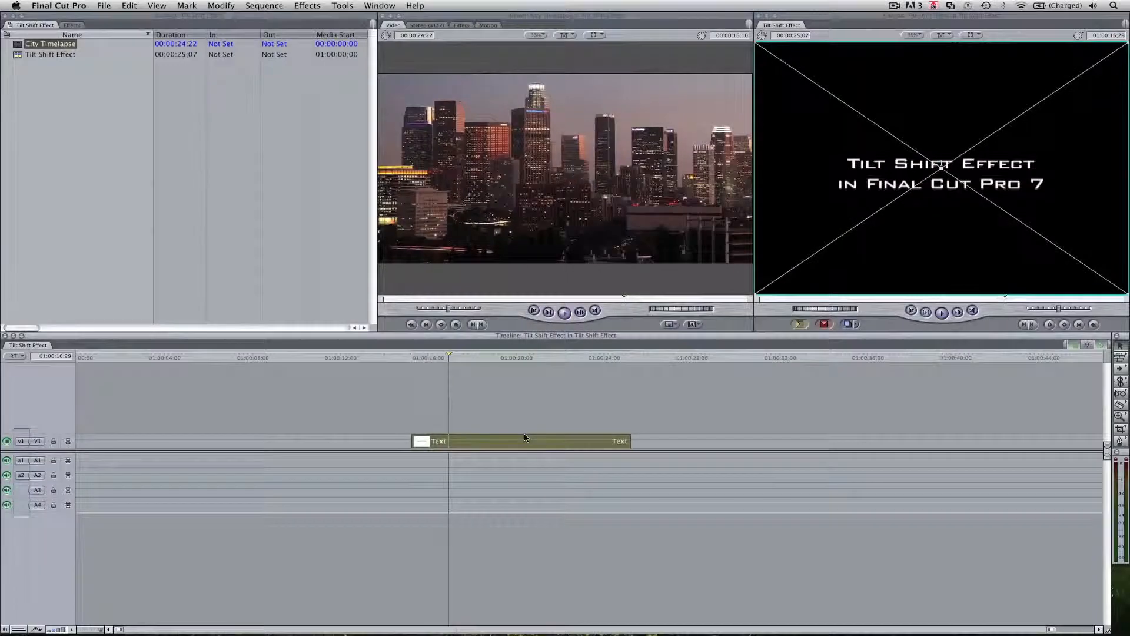
pyautogui.click(543, 411)
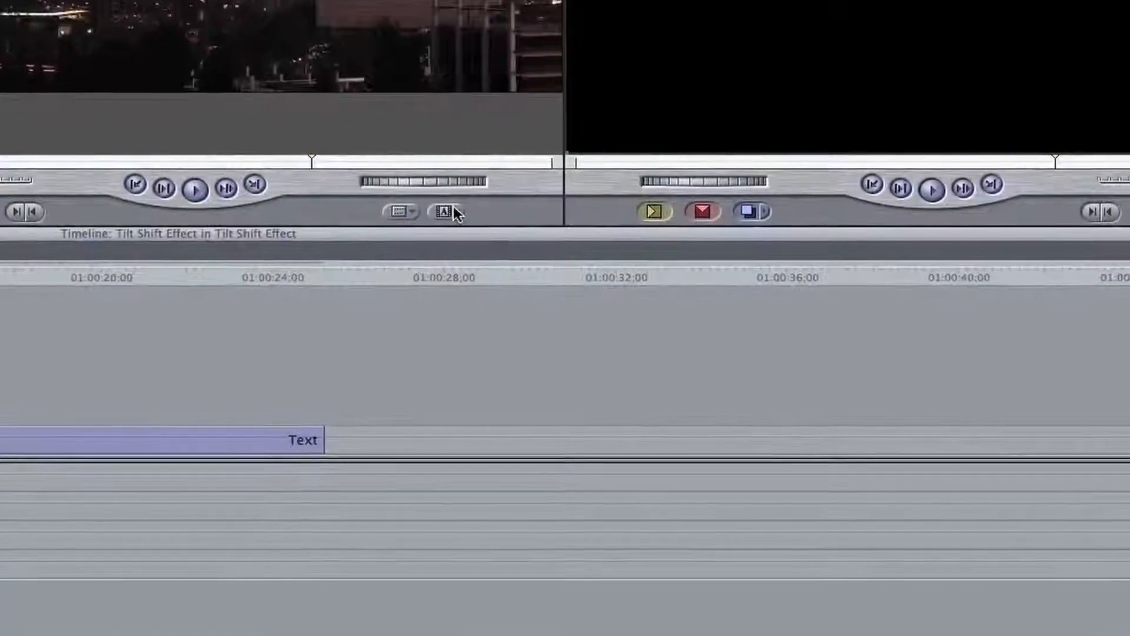
pyautogui.click(453, 209)
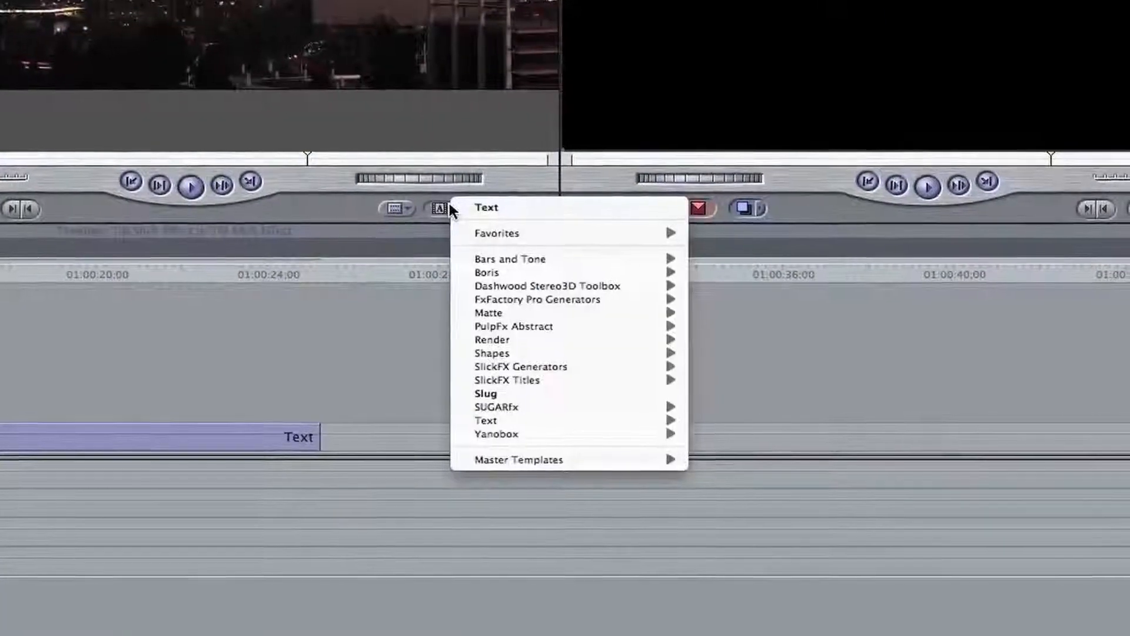
pyautogui.moveTo(560, 463)
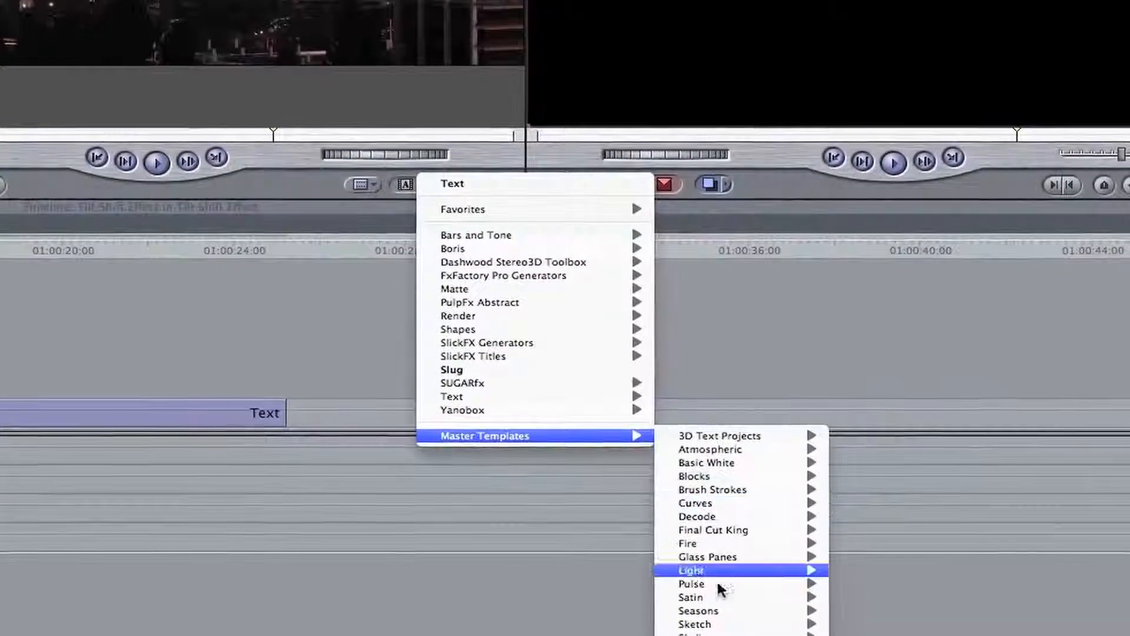
# Switch to Finder and open the FinalCutKing folder inside the Tilt Shift Download folder
pyautogui.click(418, 577)
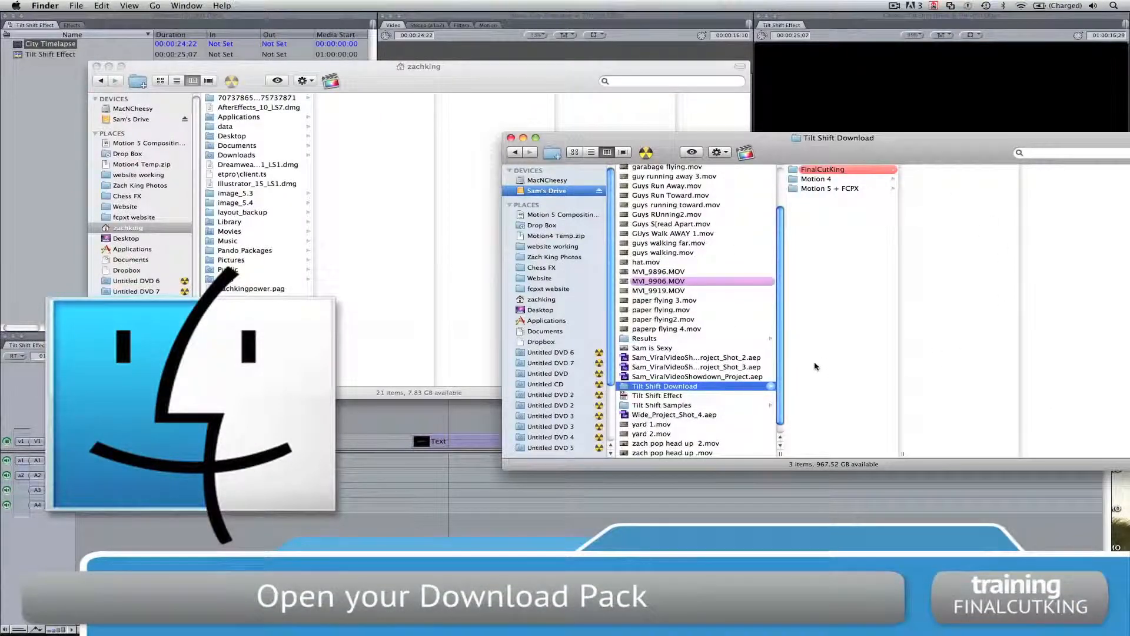
pyautogui.click(844, 170)
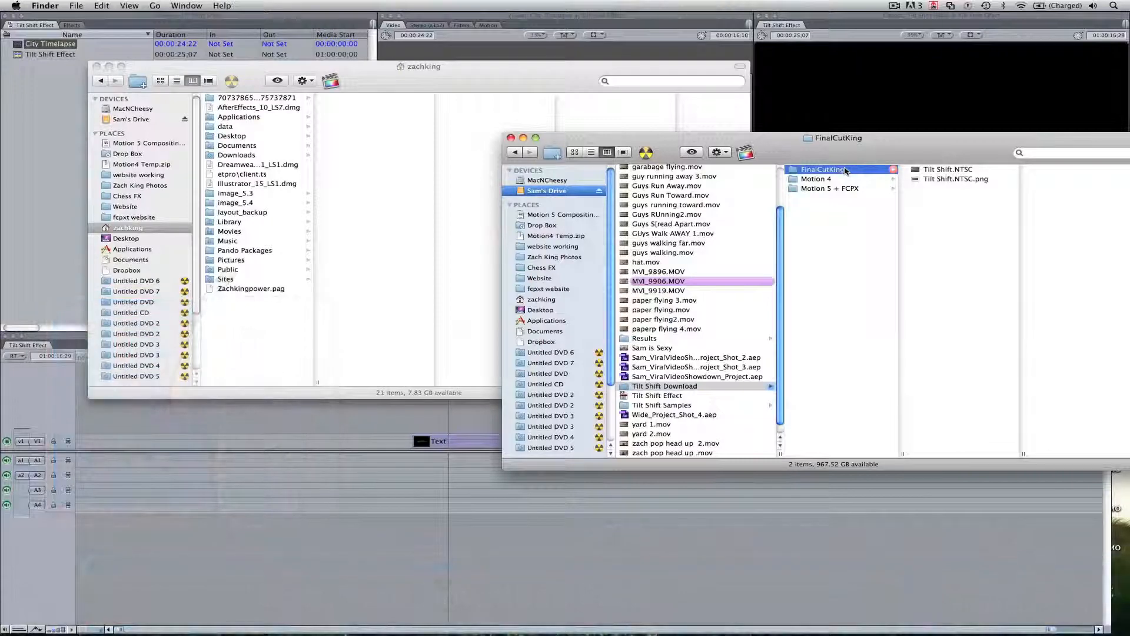
# Copy the FinalCutKing folder into the home folder's Library > Application Support > Final Cut Studio > Motion > Templates
pyautogui.click(406, 223)
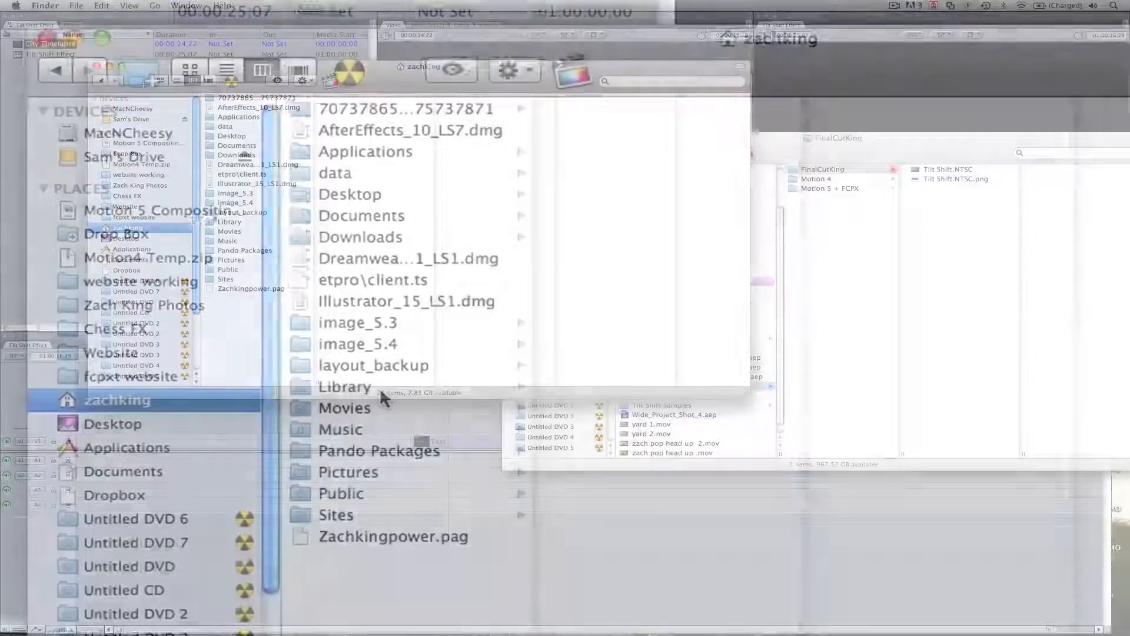
pyautogui.click(229, 222)
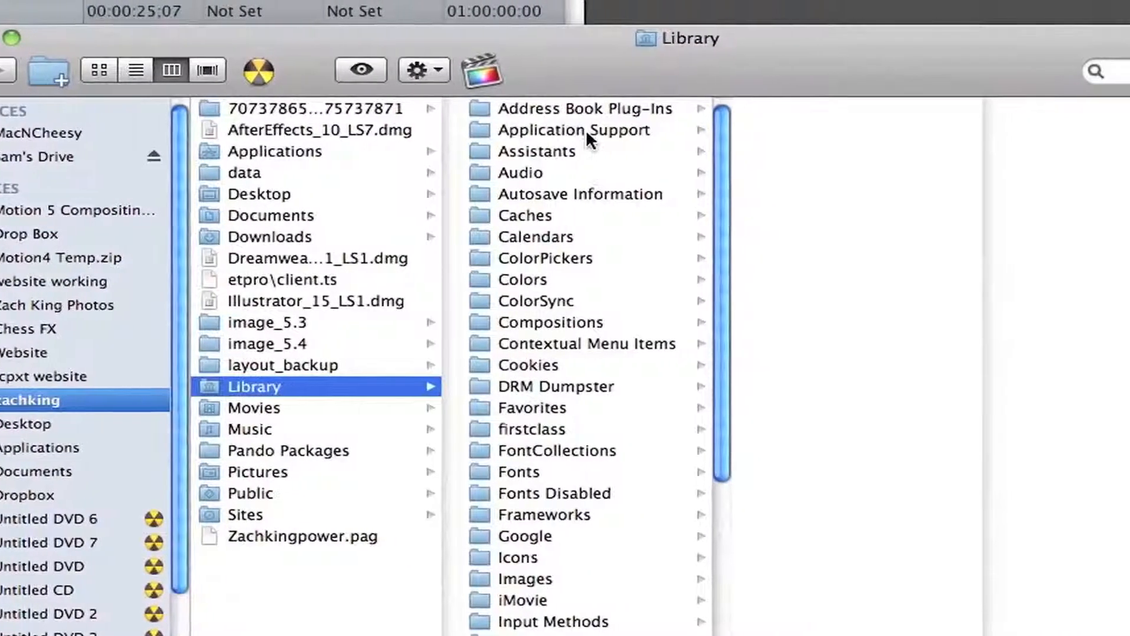
pyautogui.click(588, 130)
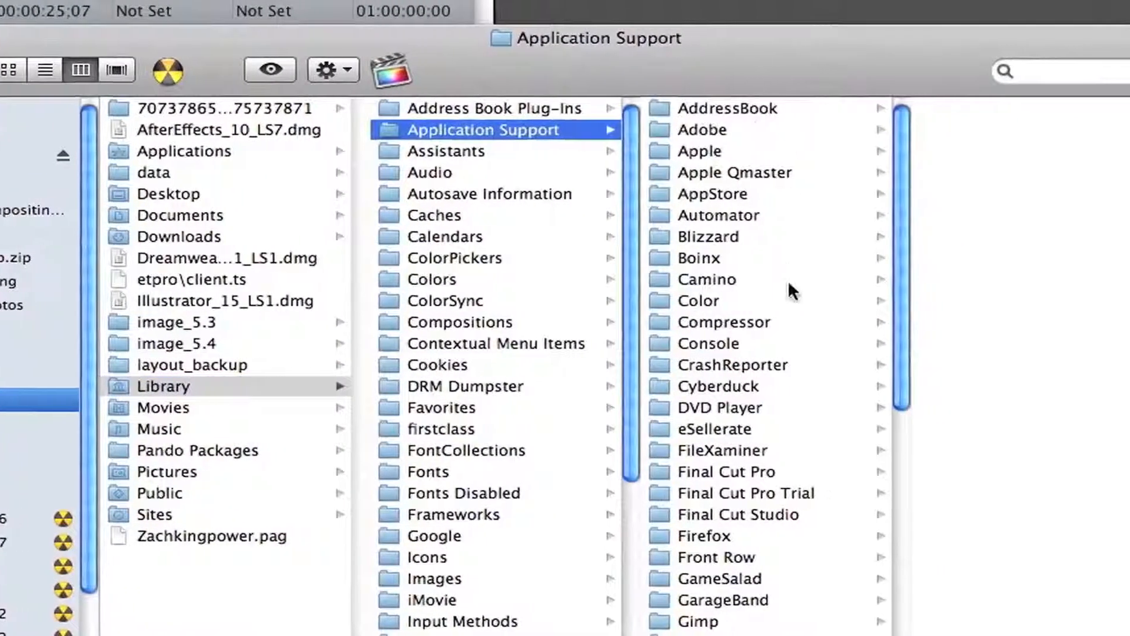
pyautogui.click(783, 514)
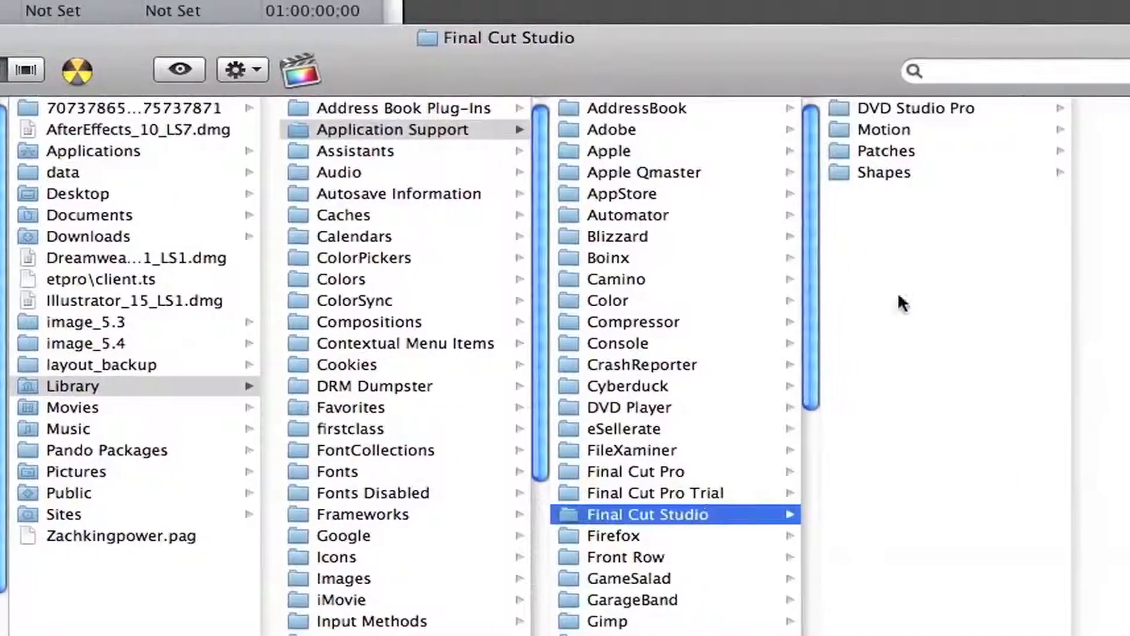
pyautogui.click(968, 129)
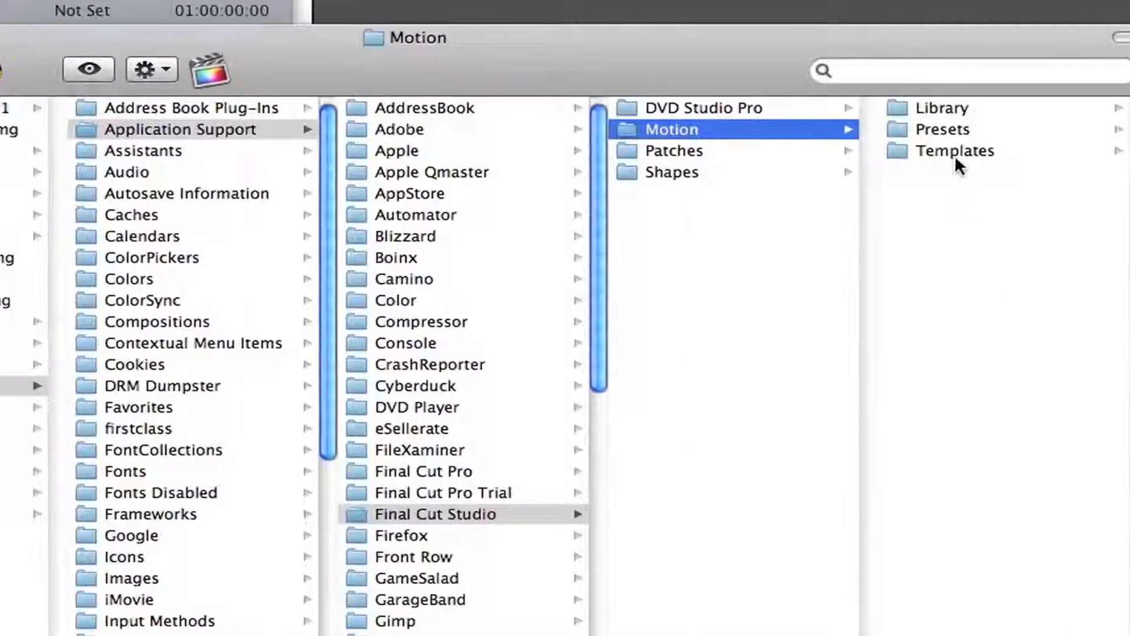
pyautogui.click(977, 152)
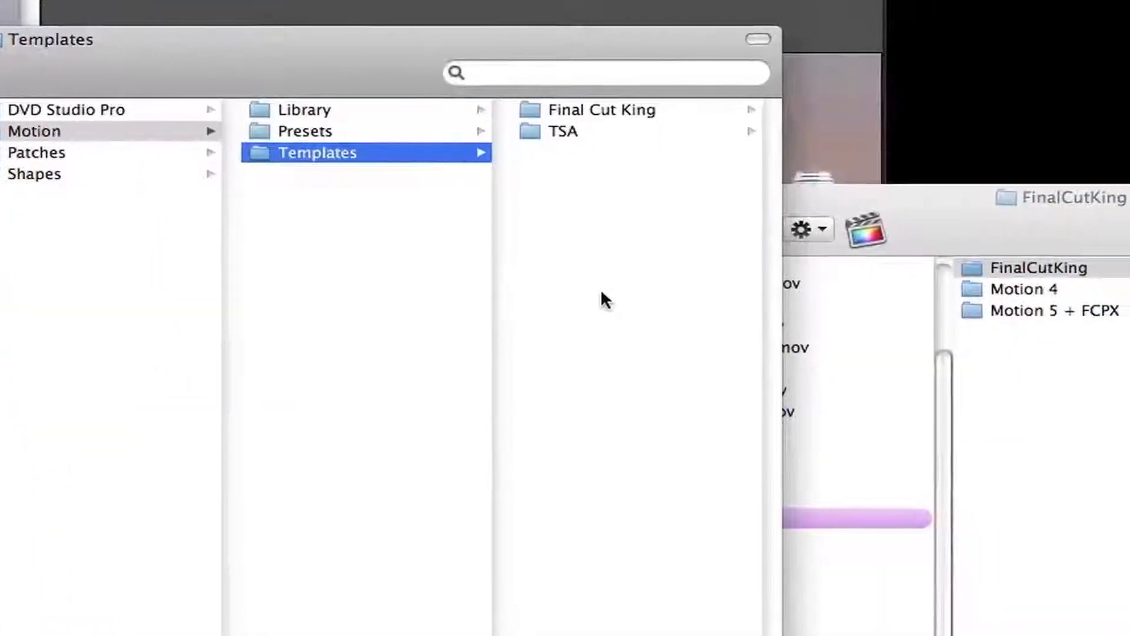
pyautogui.moveTo(967, 266); pyautogui.dragTo(499, 245)
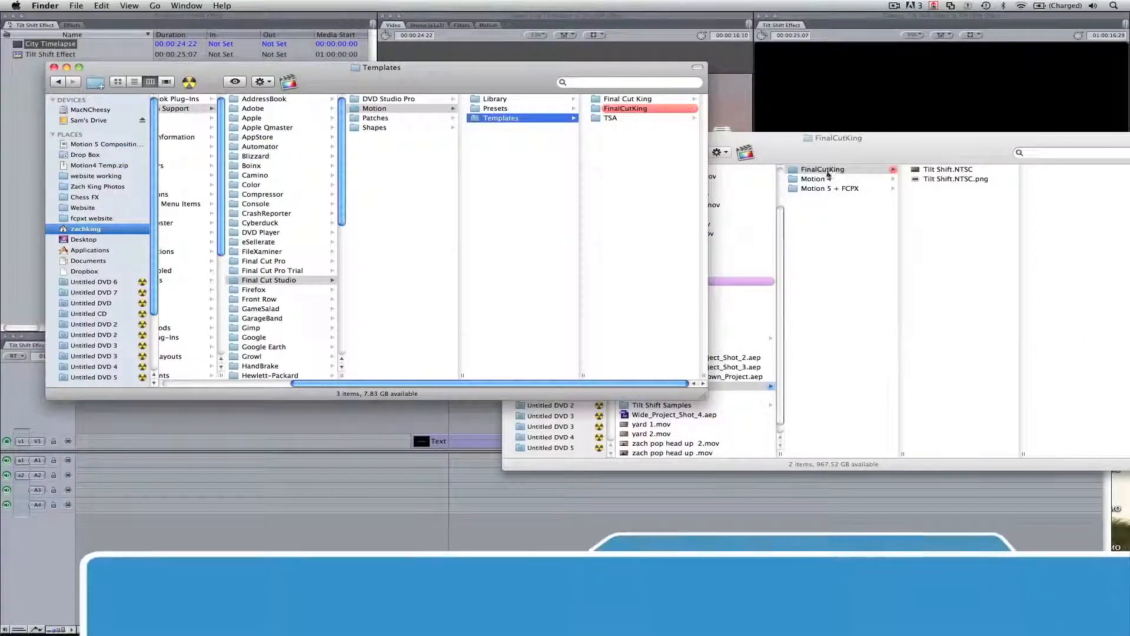
# Preview the Tilt Shift.NTSC.png and Tilt Shift.NTSC files inside the copied FinalCutKing folder
pyautogui.click(635, 109)
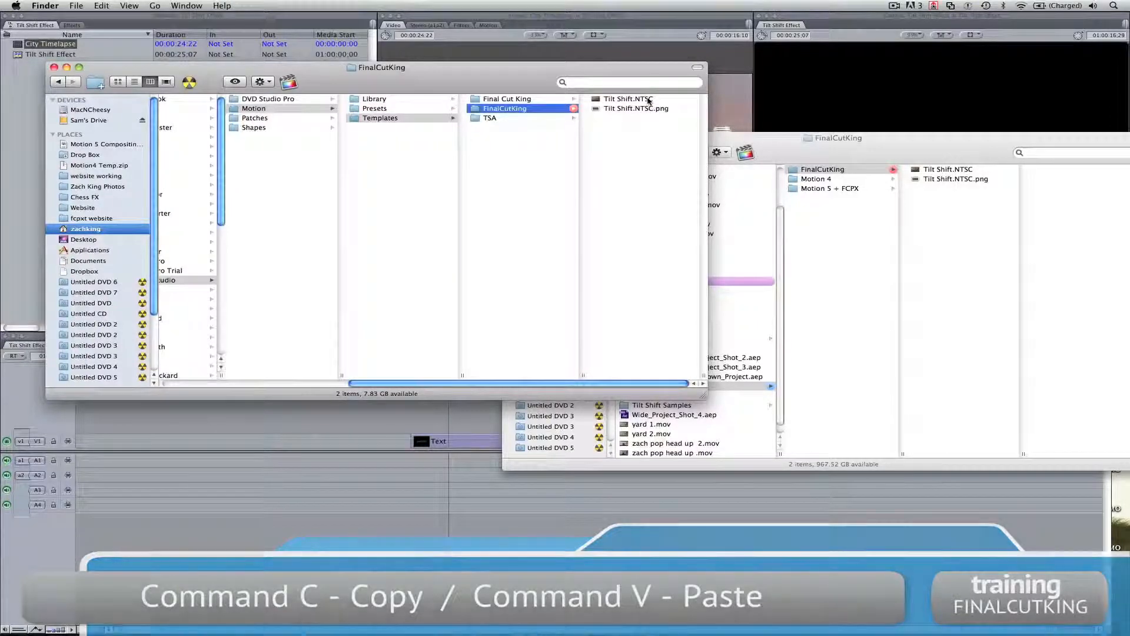
pyautogui.click(650, 110)
pyautogui.press('space')
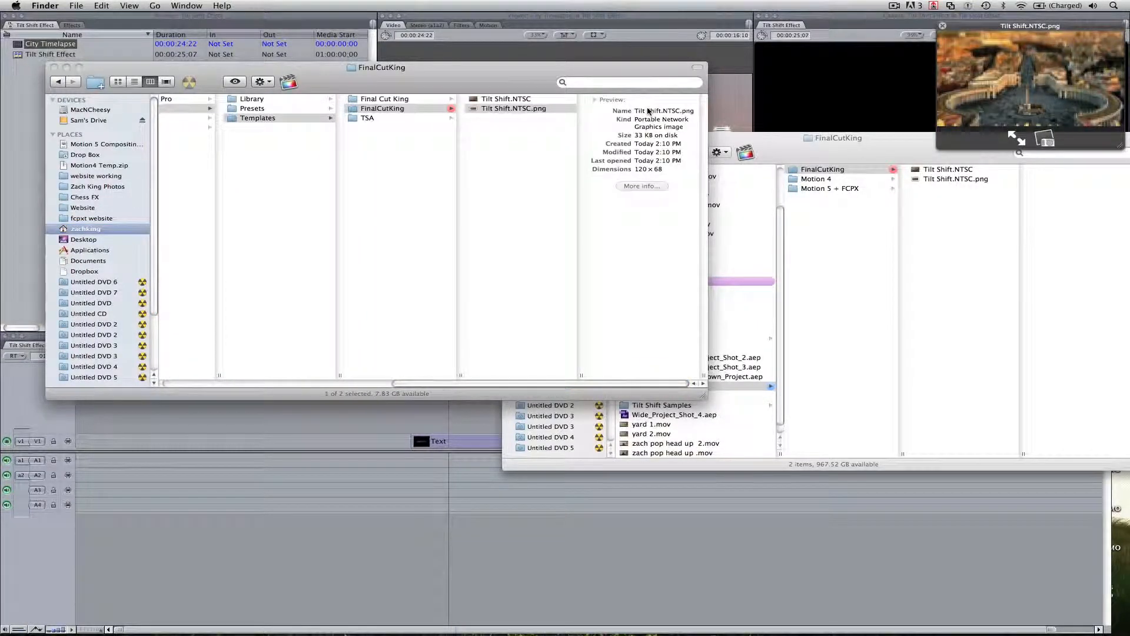
pyautogui.press('Up')
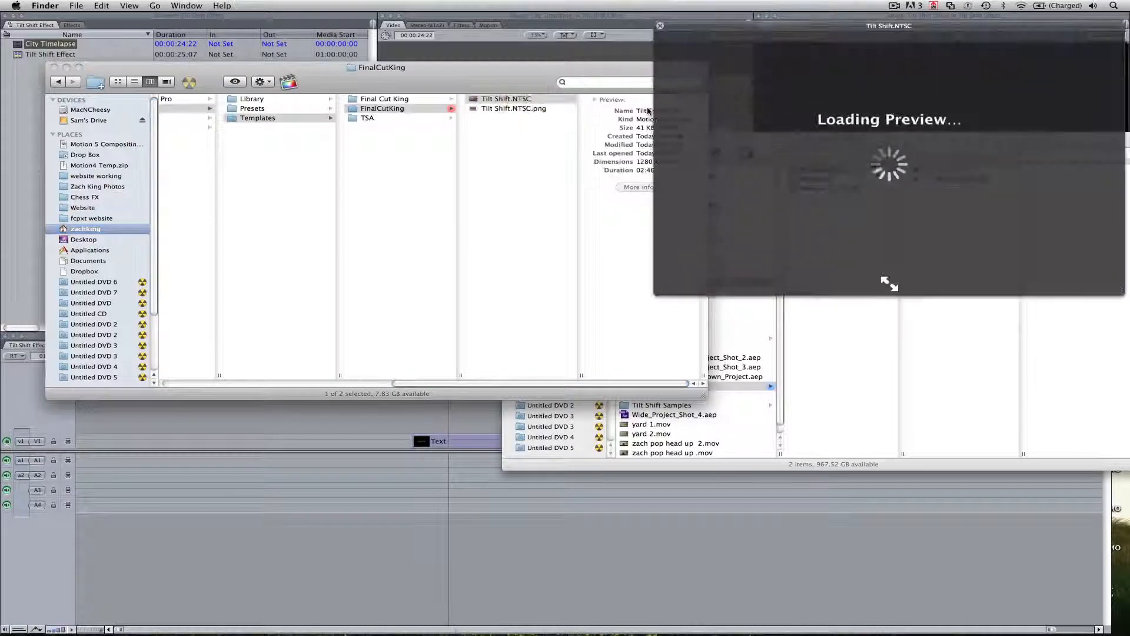
pyautogui.press('space')
# Close both Finder windows to get back to the editing project
pyautogui.click(480, 164)
pyautogui.press('super+w')
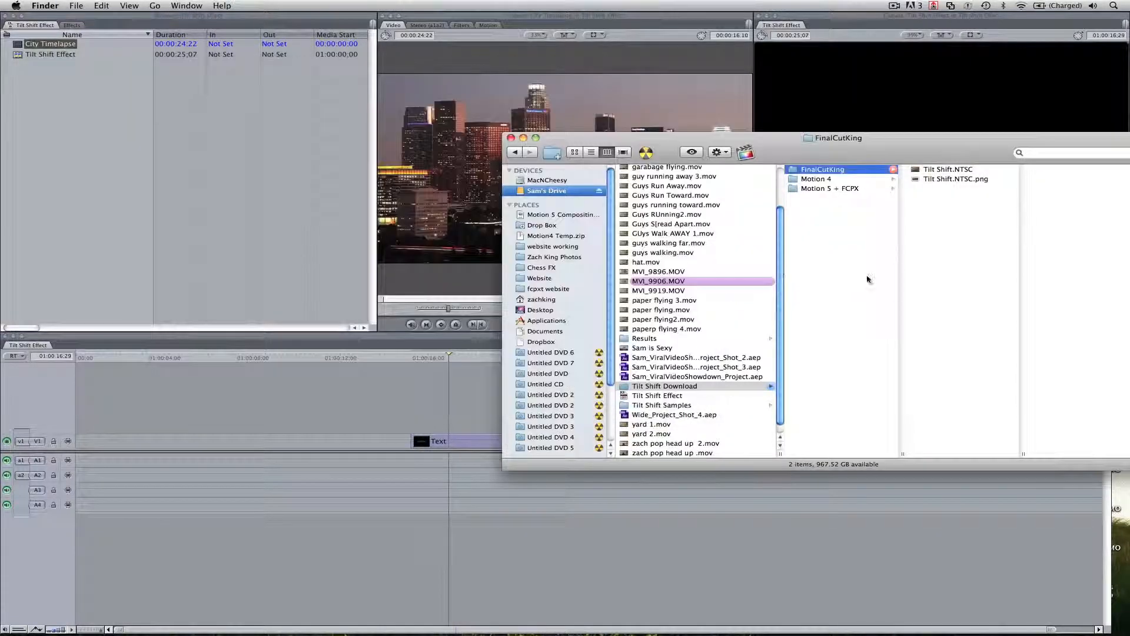
pyautogui.press('super+w')
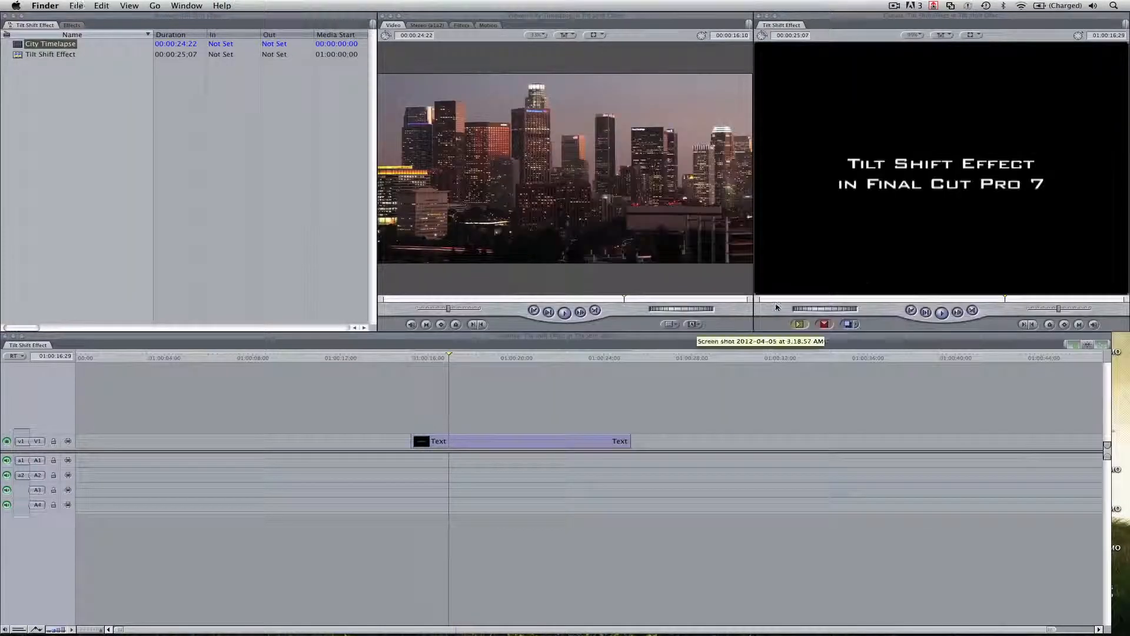
# Load the Tilt Shift.NTSC master template from the FinalCutKing category into the Viewer
pyautogui.click(699, 327)
pyautogui.moveTo(779, 453)
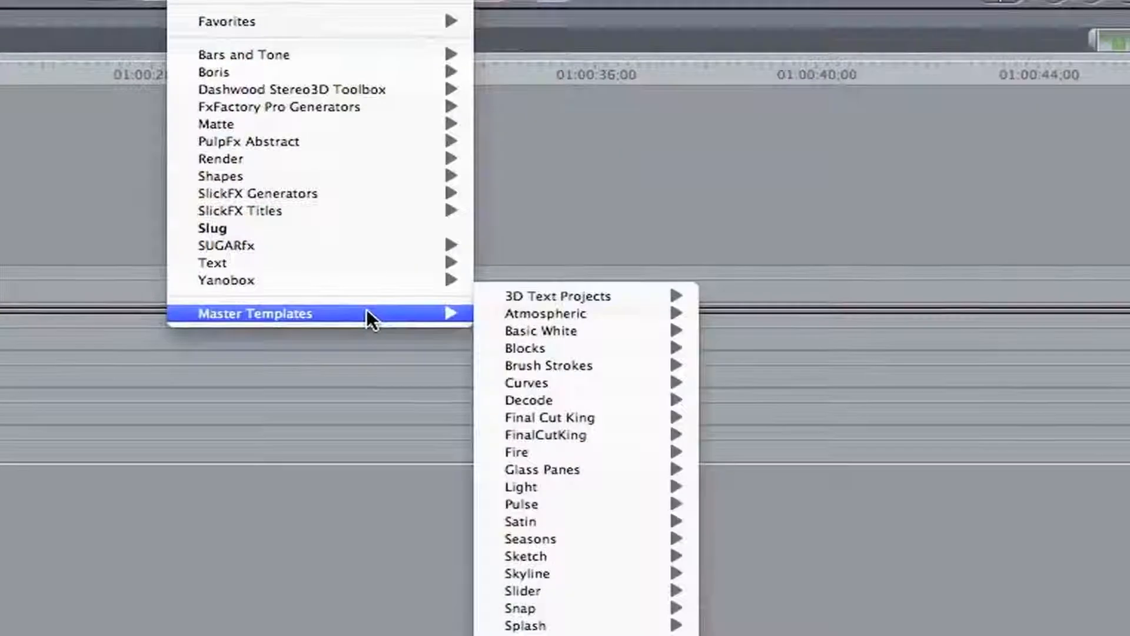
pyautogui.moveTo(866, 453)
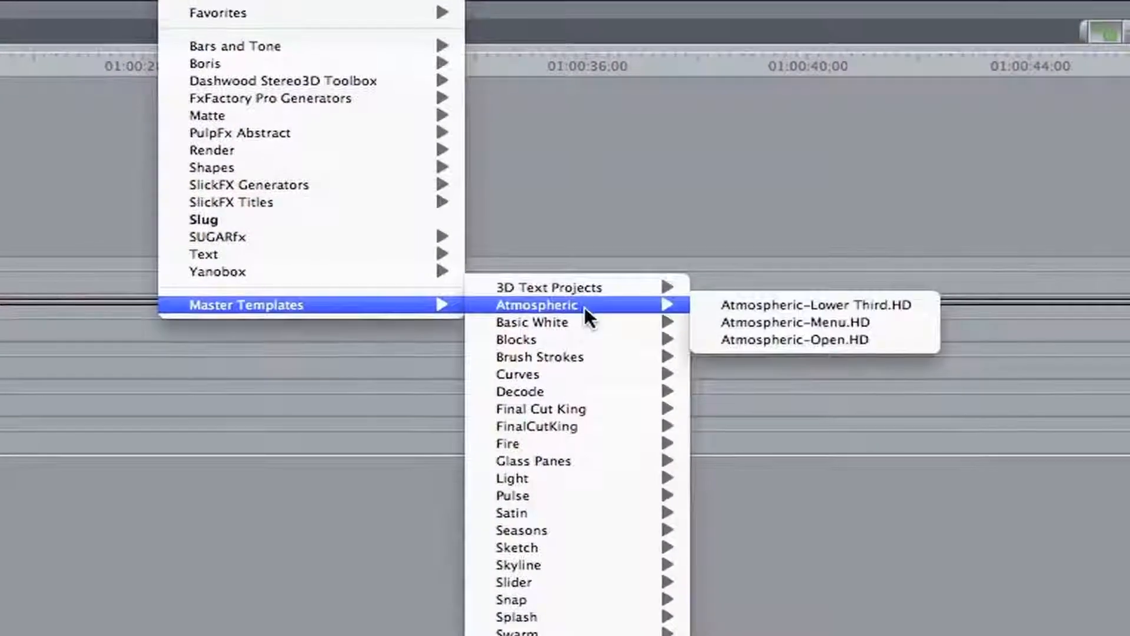
pyautogui.moveTo(582, 427)
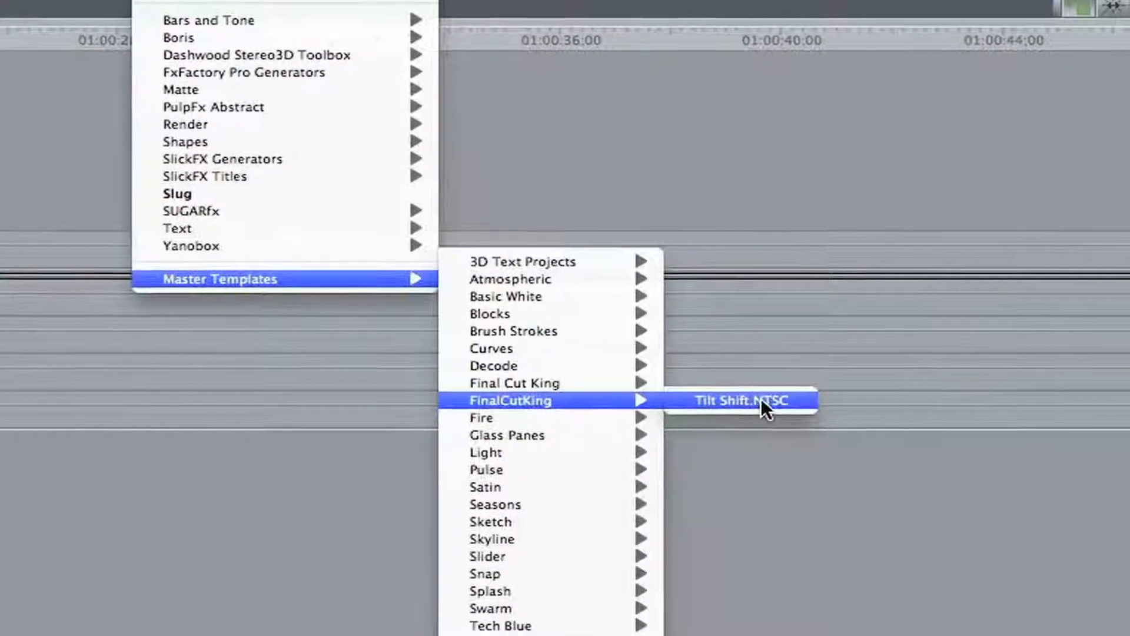
pyautogui.click(751, 391)
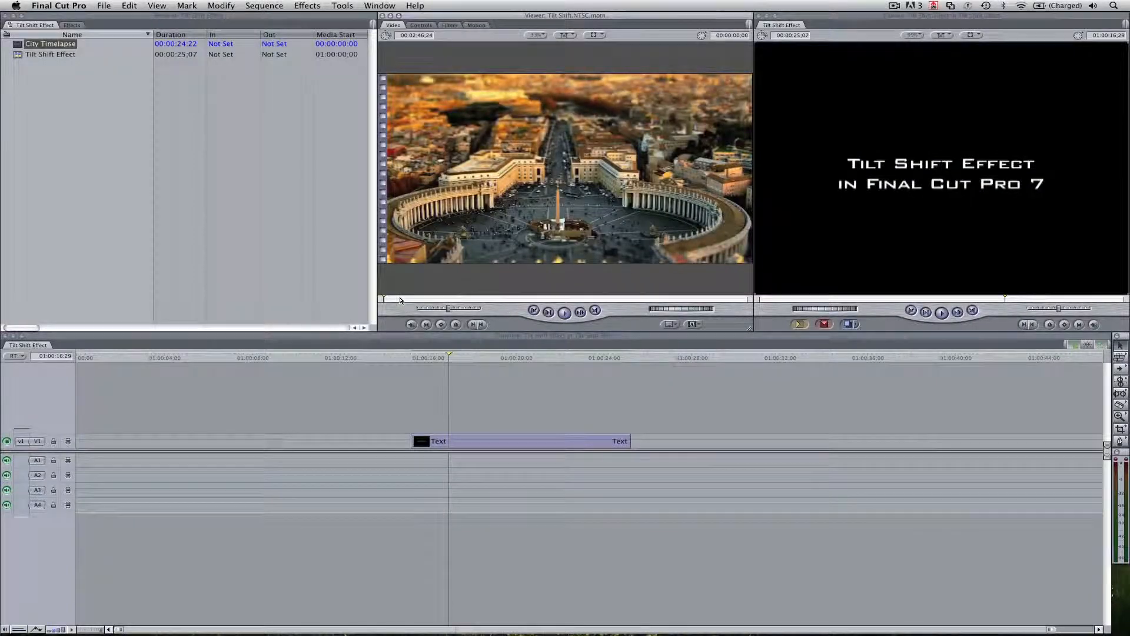
# Place the Tilt Shift.NTSC template on track V2 above the City Timelapse clip, and delete that clip with its audio from the sequence
pyautogui.click(399, 299)
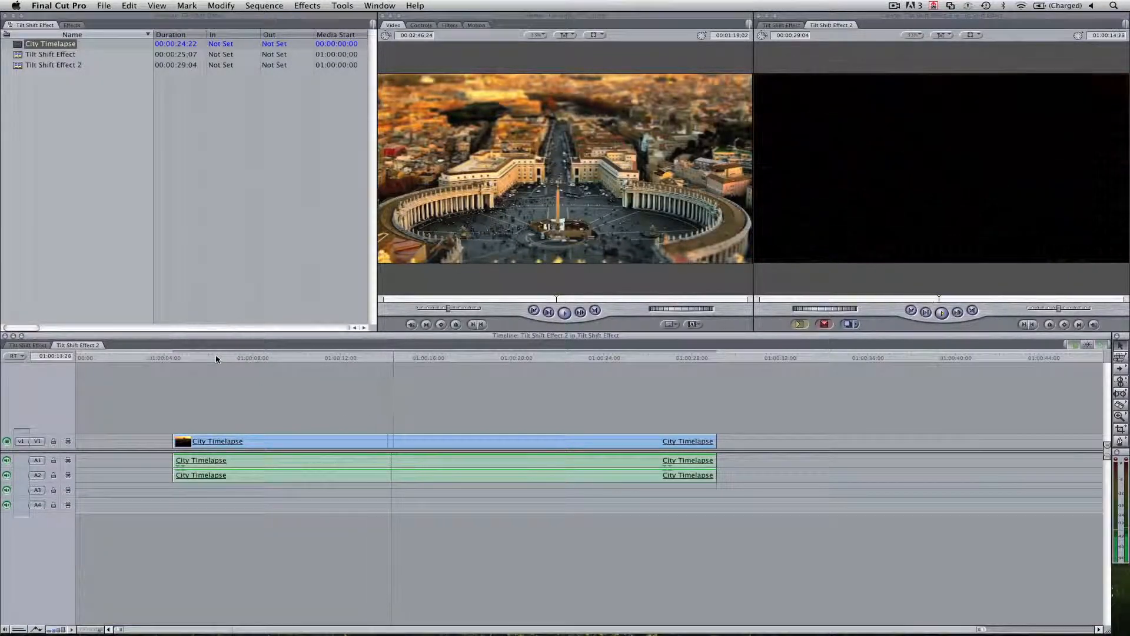
pyautogui.moveTo(632, 274); pyautogui.dragTo(182, 428)
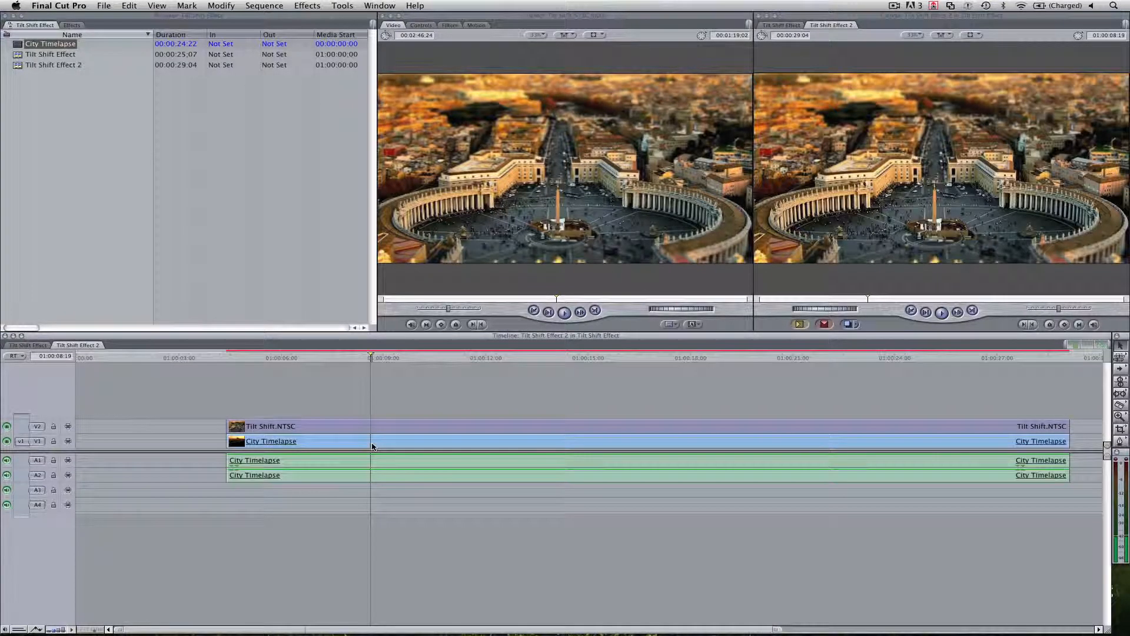
pyautogui.click(372, 446)
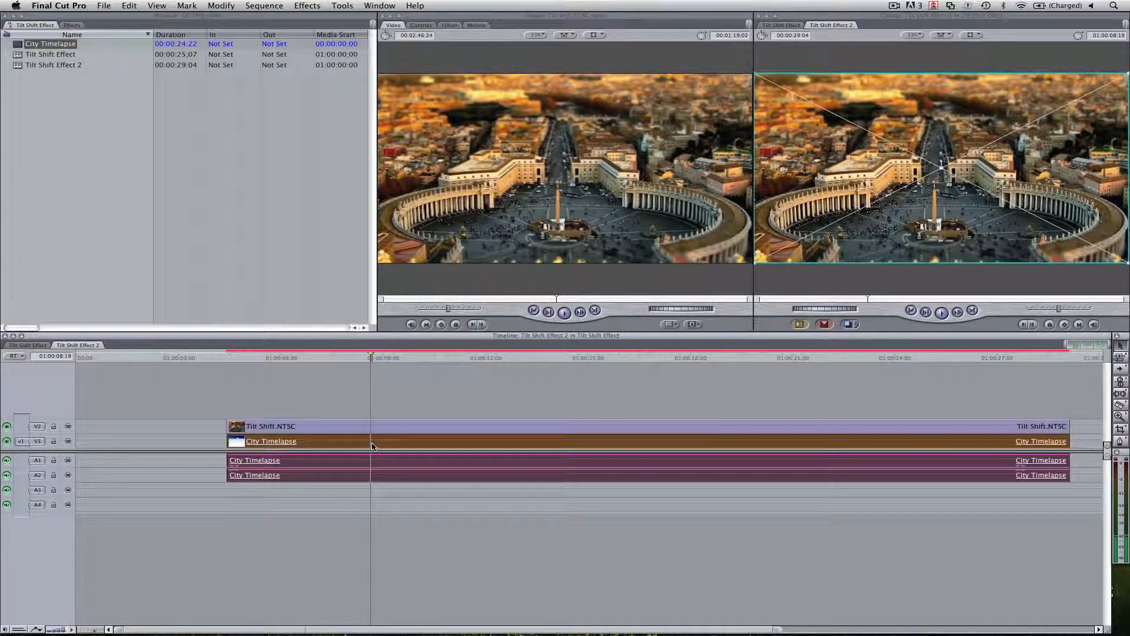
pyautogui.press('Delete')
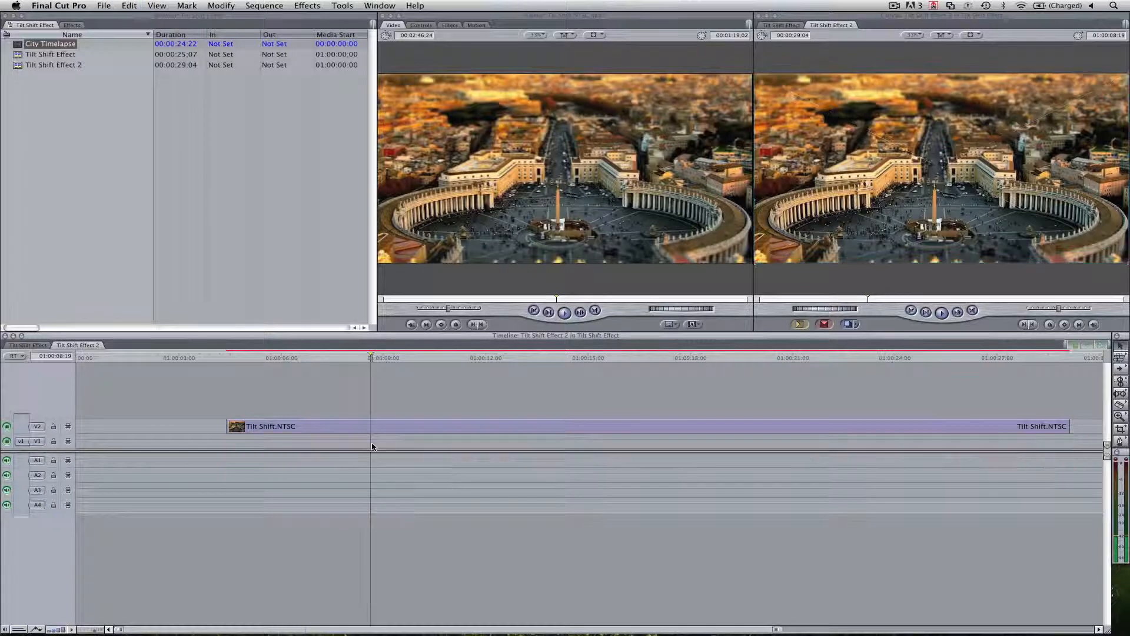
# Fill the Drop Zone of the Tilt Shift.NTSC clip with the City Timelapse footage and scrub through the sequence to check it
pyautogui.doubleClick(381, 430)
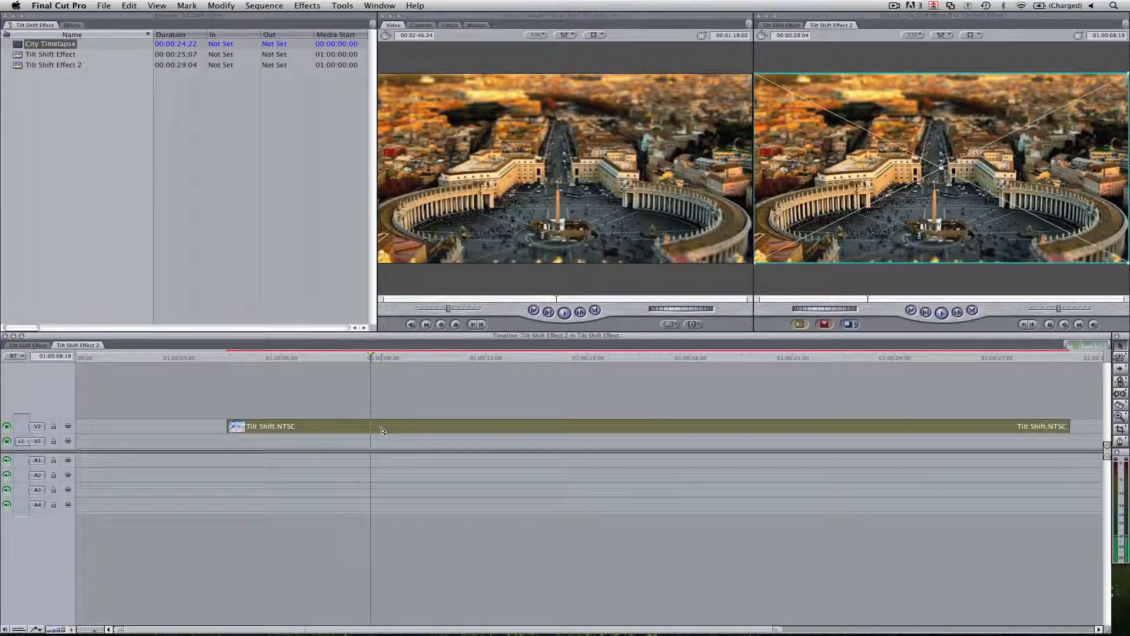
pyautogui.click(422, 26)
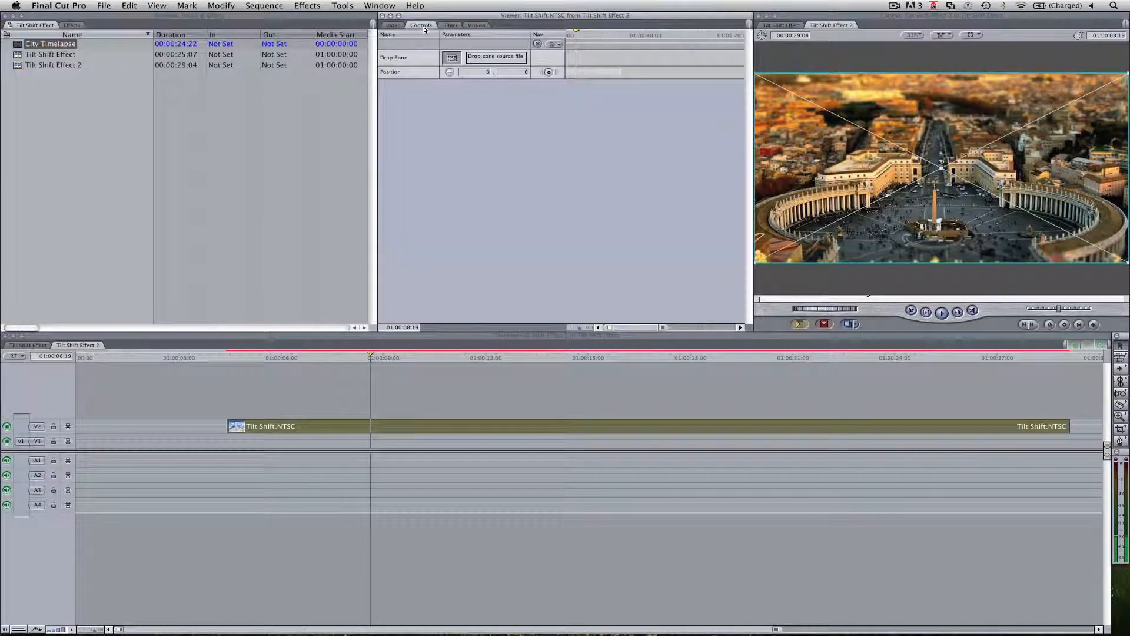
pyautogui.click(61, 14)
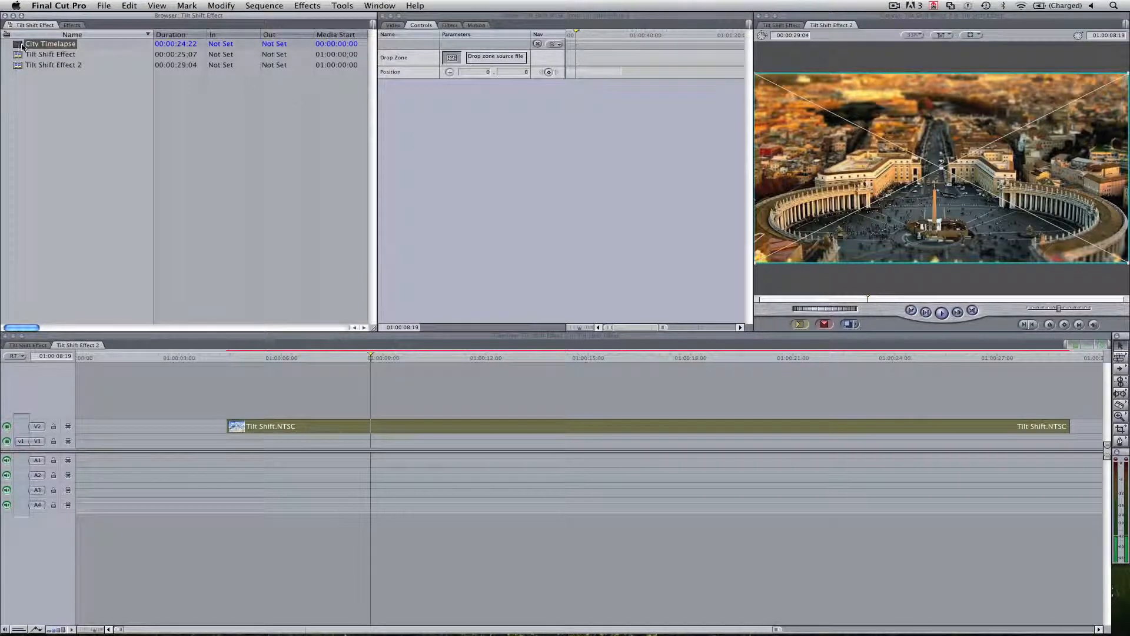
pyautogui.moveTo(19, 48); pyautogui.dragTo(460, 58)
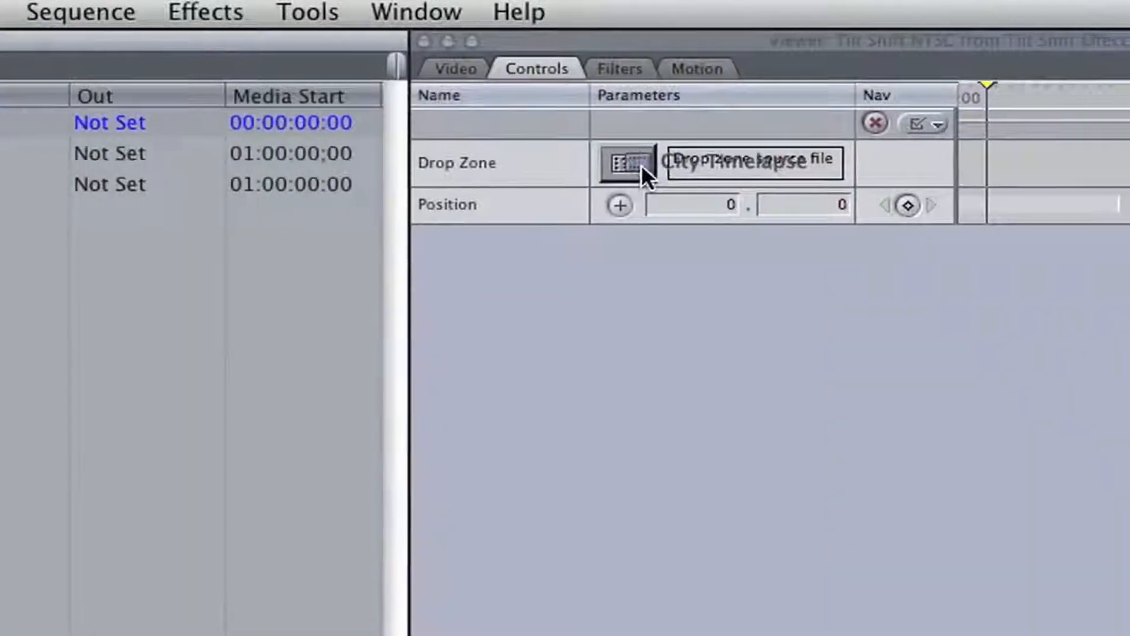
pyautogui.moveTo(641, 164); pyautogui.dragTo(642, 166)
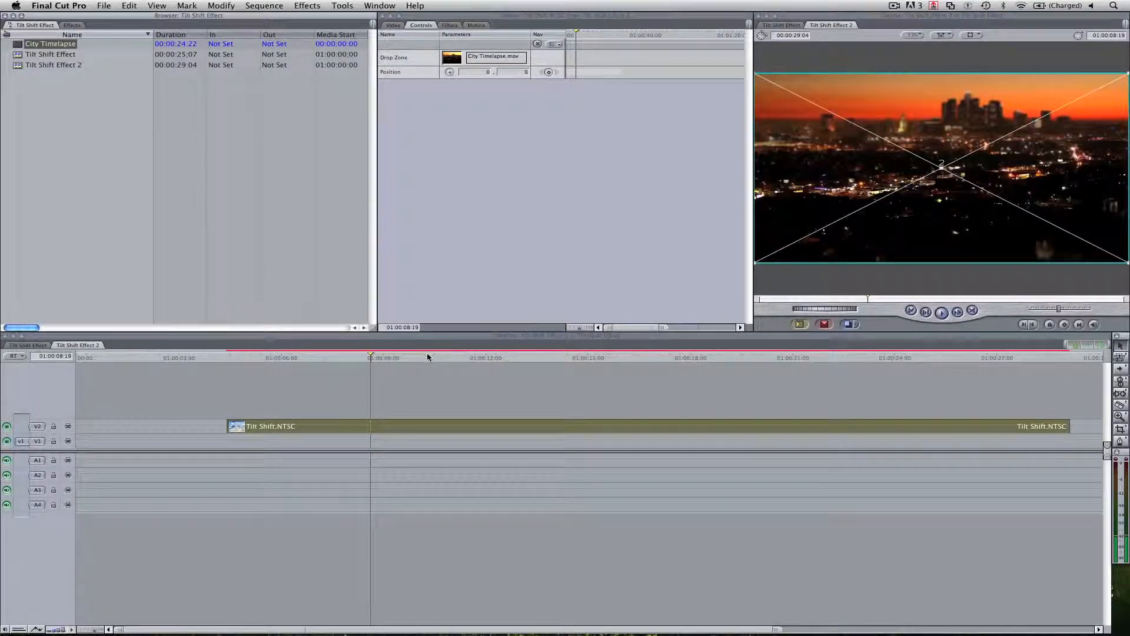
pyautogui.moveTo(428, 357); pyautogui.dragTo(749, 356)
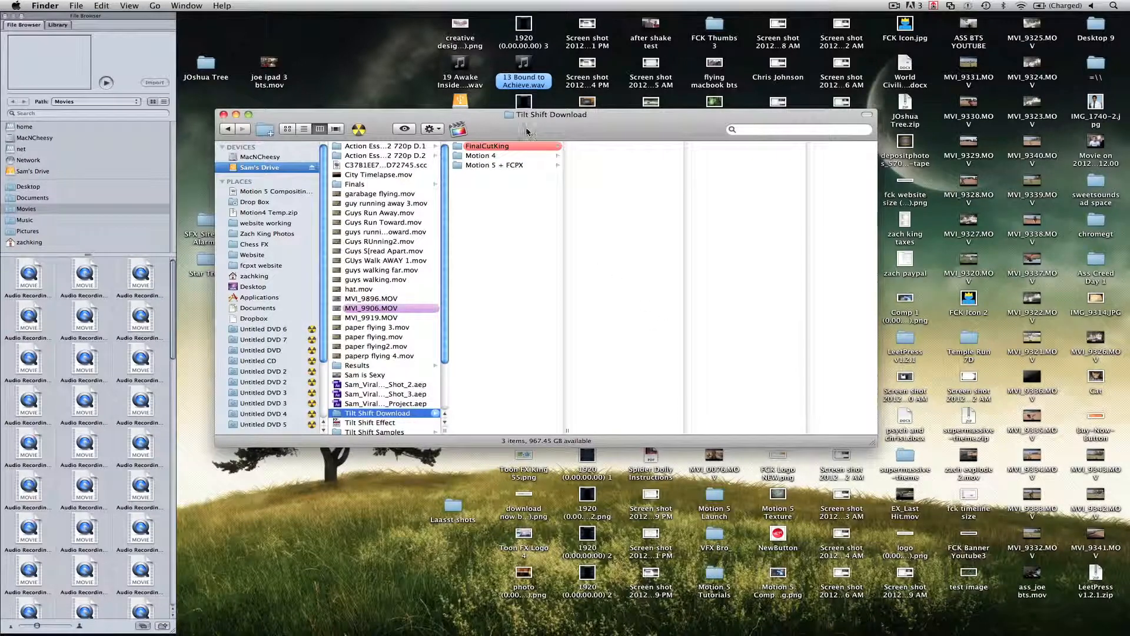
# Open Tilt Shift.NTSC from the download's Motion 4 folder in Motion and show the project's layers list
pyautogui.click(500, 156)
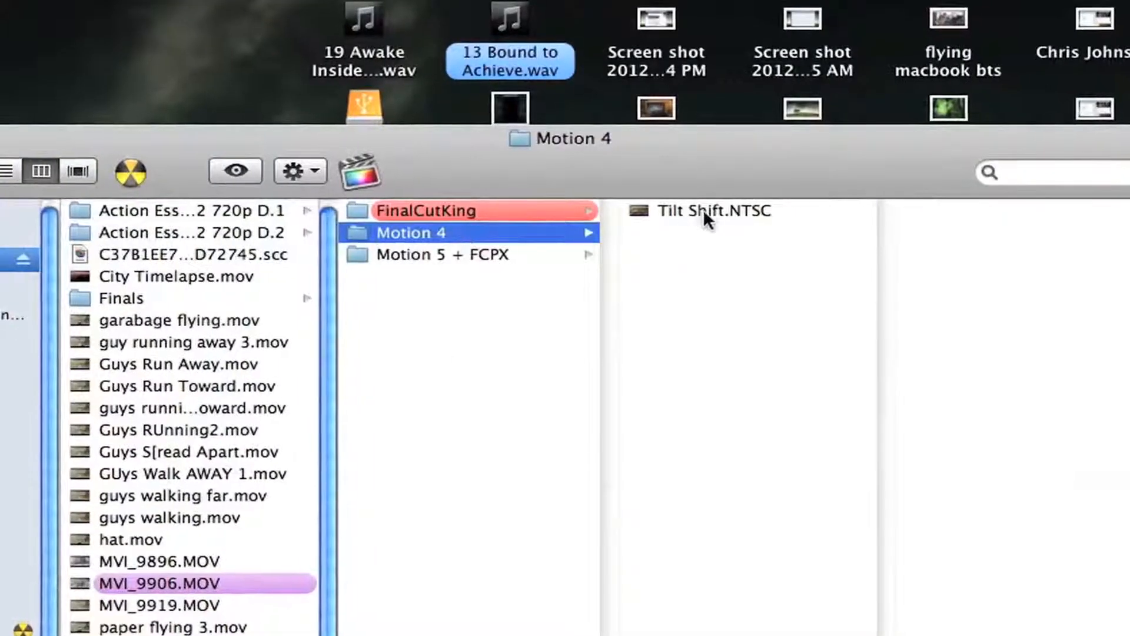
pyautogui.click(706, 206)
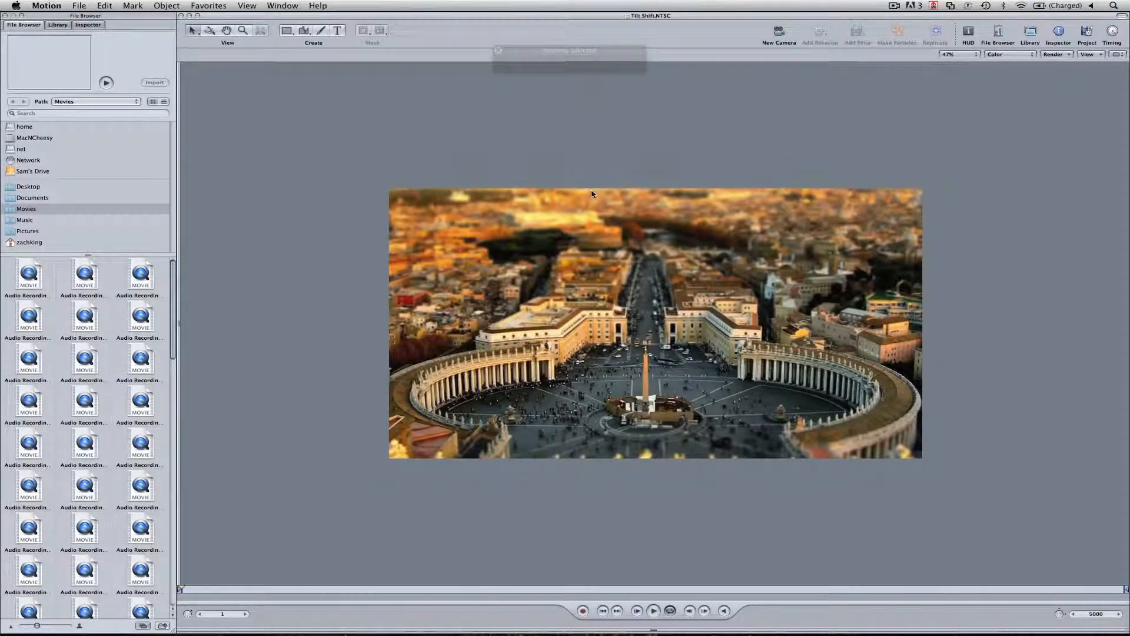
pyautogui.press('F5')
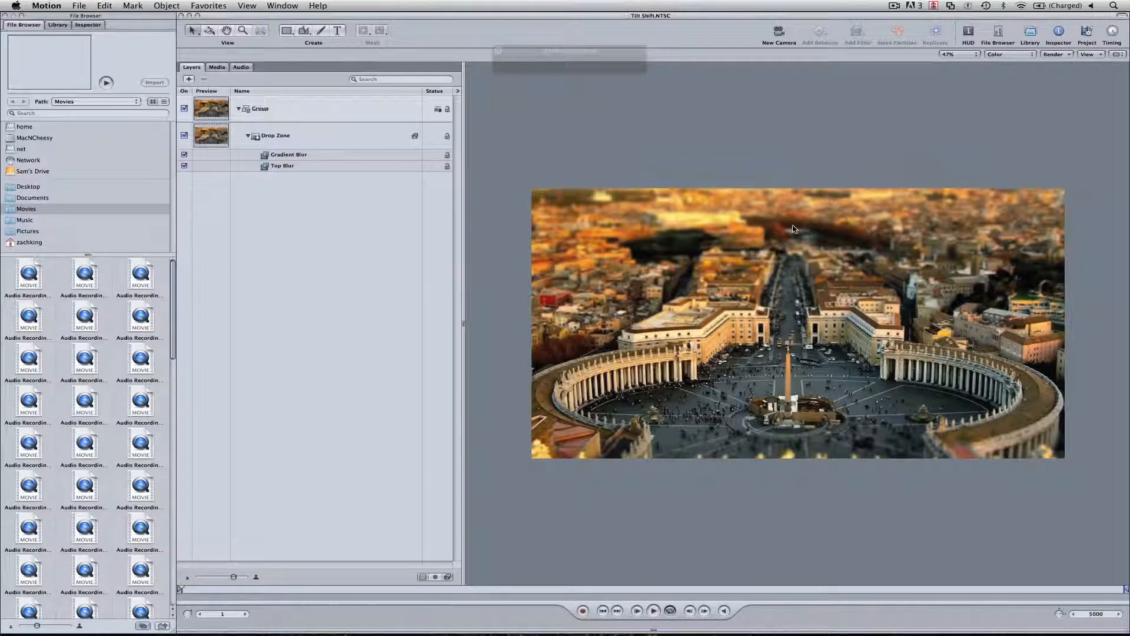
pyautogui.scroll(2, 790, 229)
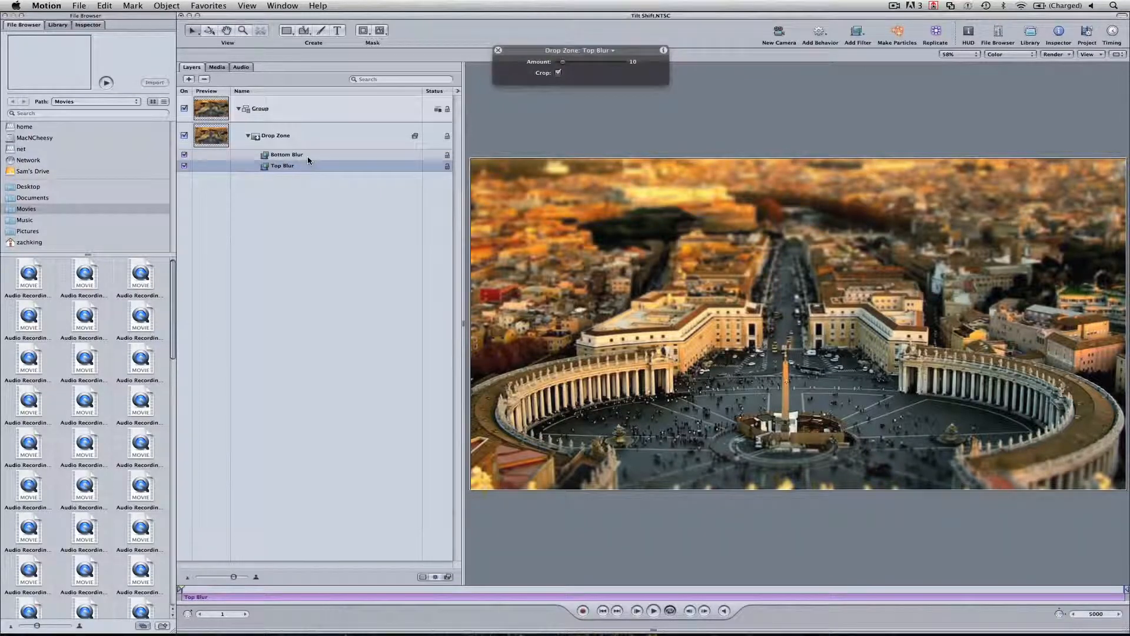
# Select the Bottom Blur filter and move its upper on-canvas control point up from the fountain towards the obelisk's tip
pyautogui.click(309, 156)
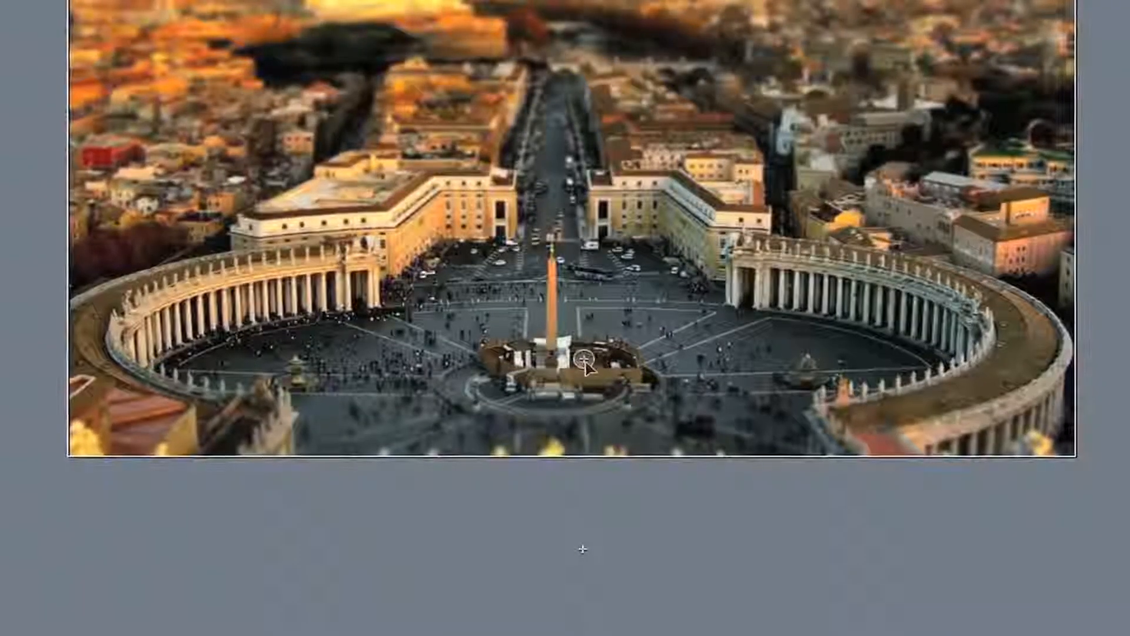
pyautogui.moveTo(584, 360); pyautogui.dragTo(558, 274)
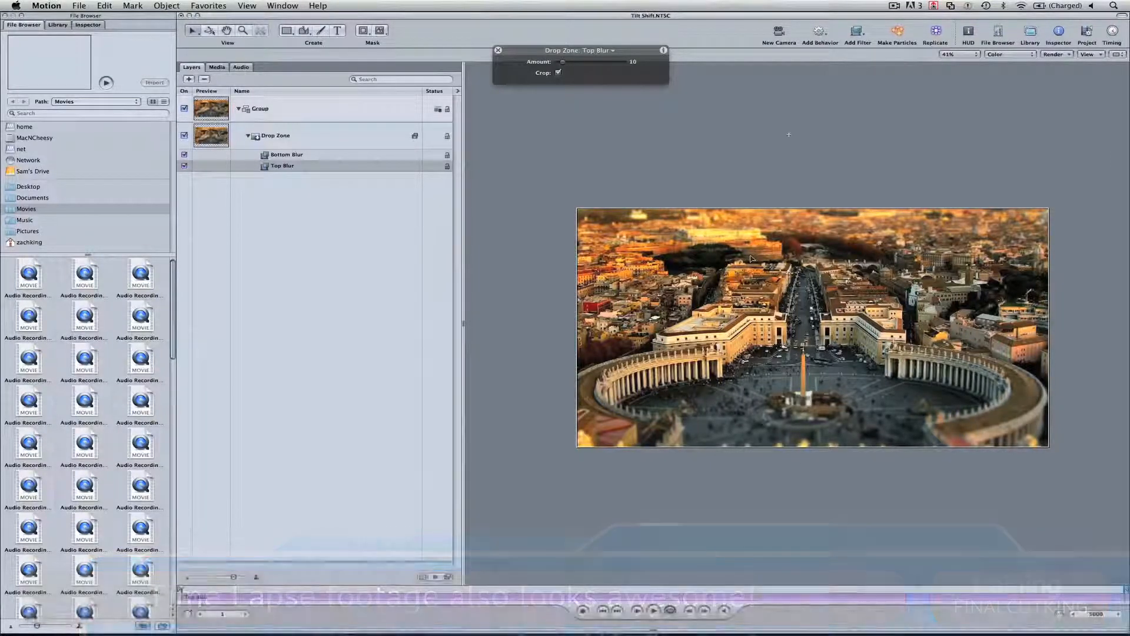
# Save the project as a template named Tilt Shift 2.0 with the FinalCutKing theme and NTSC format
pyautogui.click(78, 5)
pyautogui.click(100, 95)
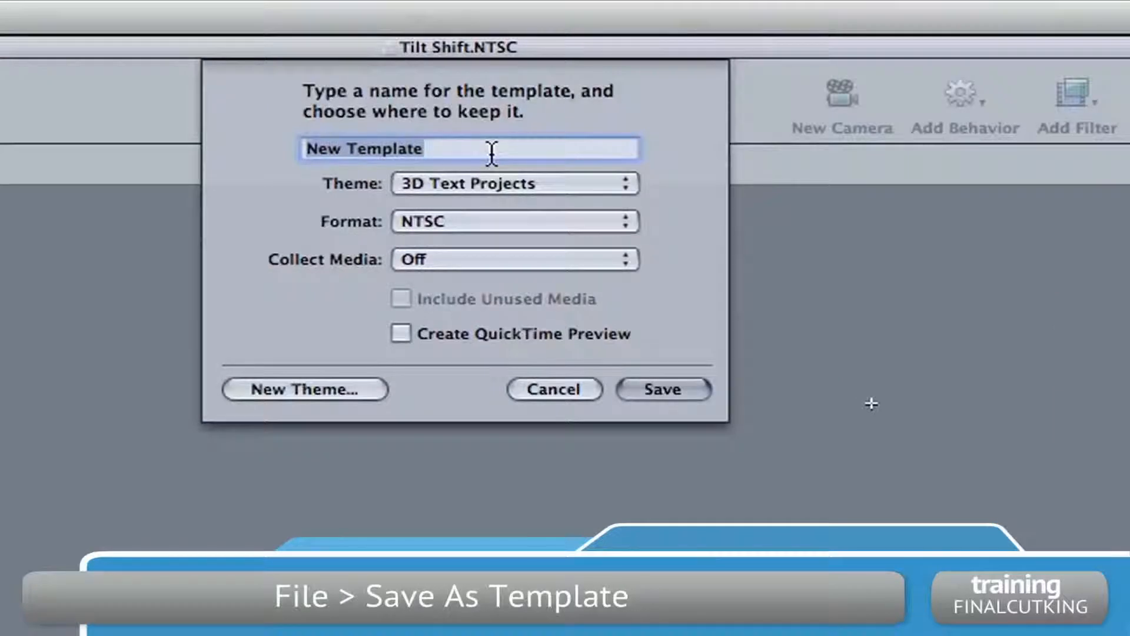
pyautogui.write('Ti')
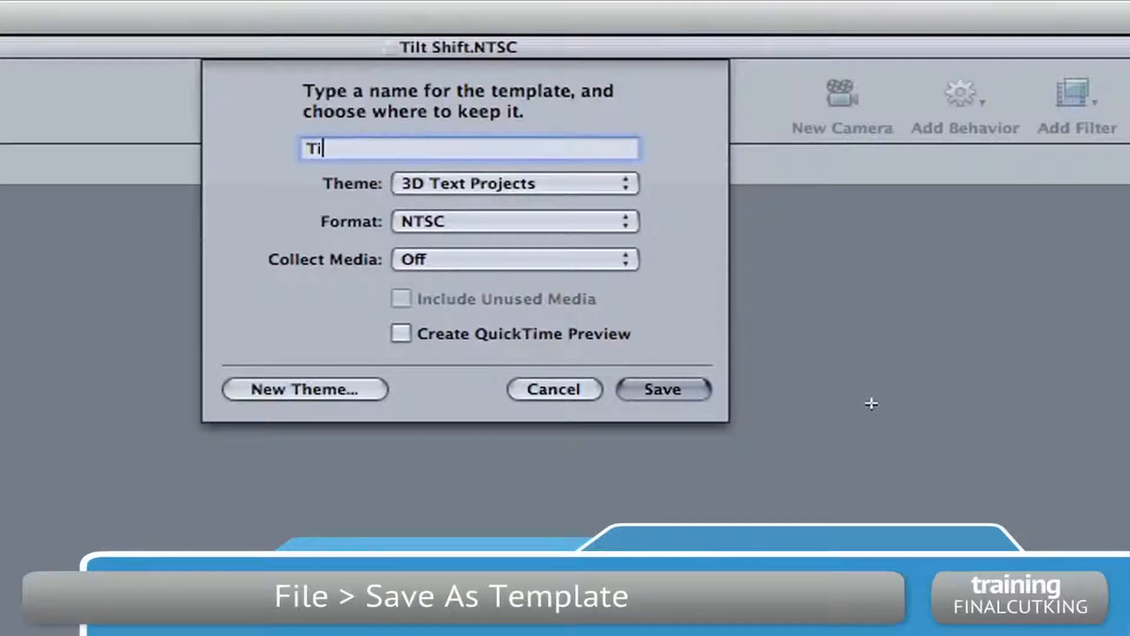
pyautogui.write('lt Shift')
pyautogui.write('2.0')
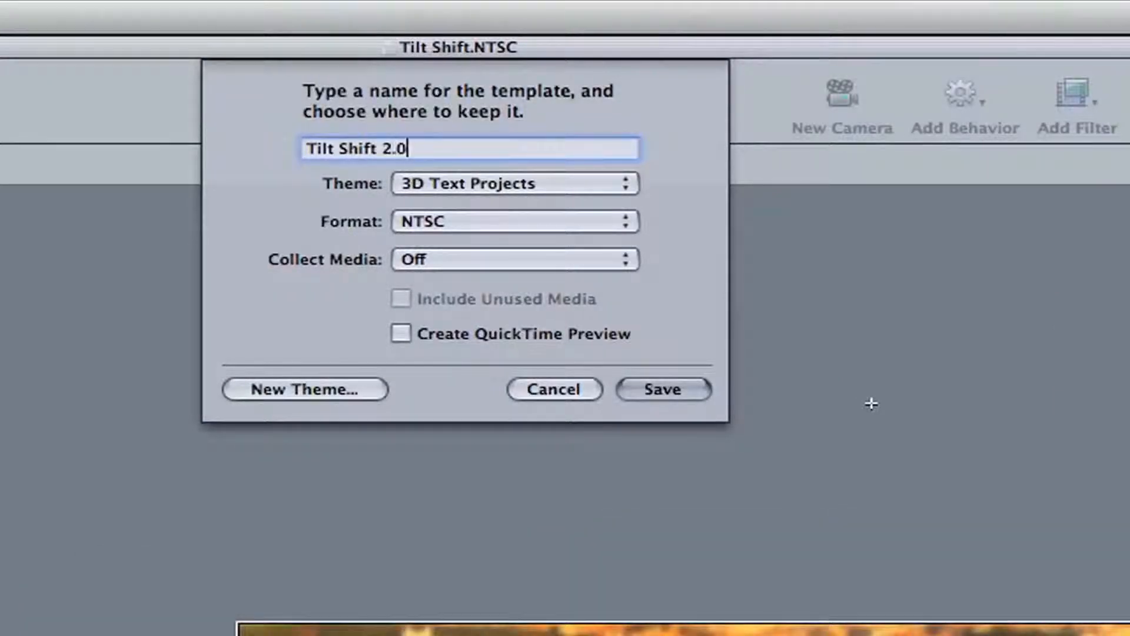
pyautogui.click(467, 180)
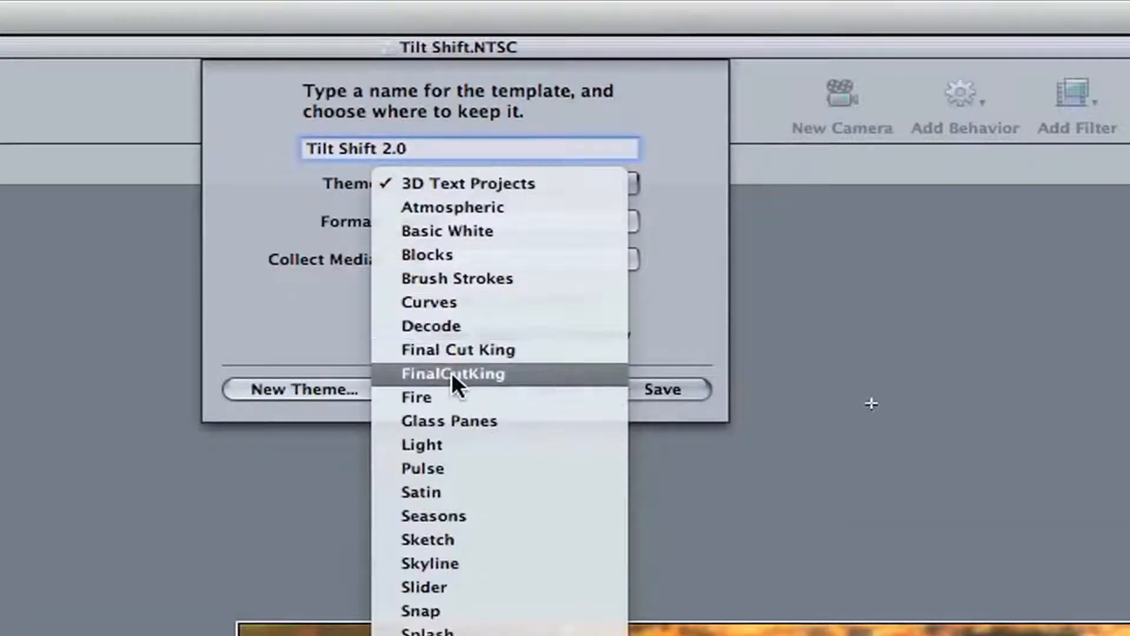
pyautogui.click(557, 372)
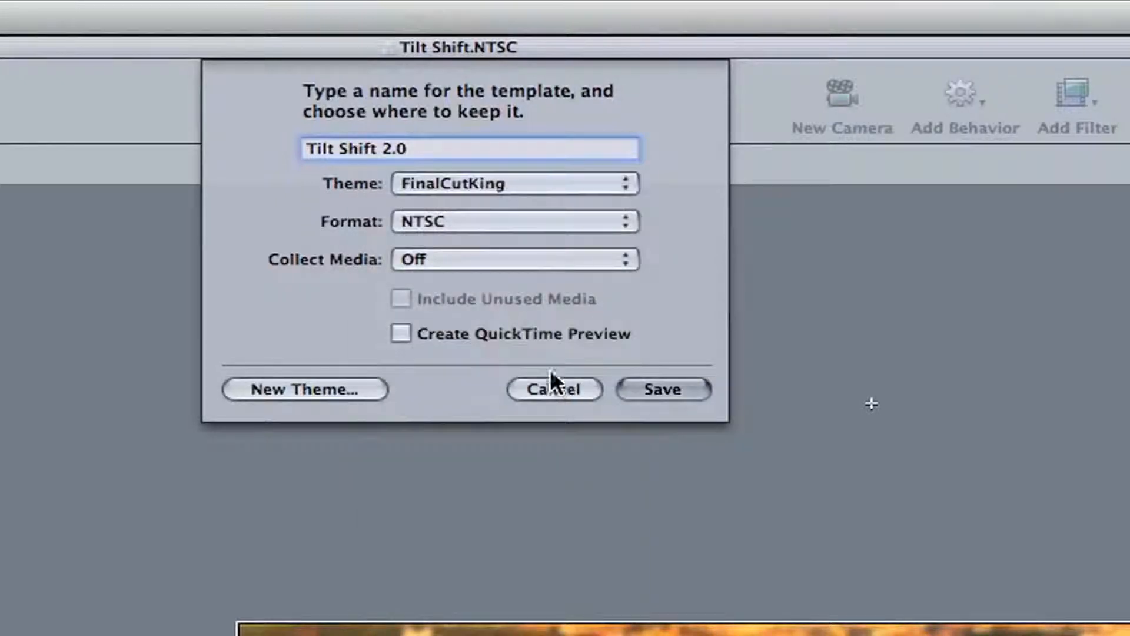
pyautogui.click(465, 217)
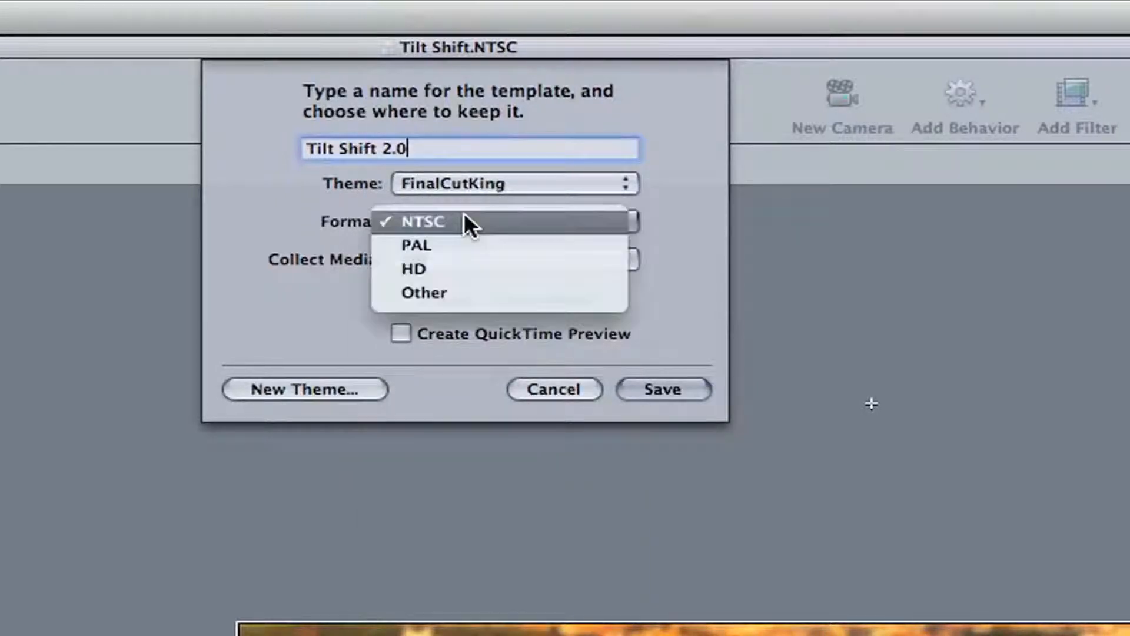
pyautogui.click(464, 216)
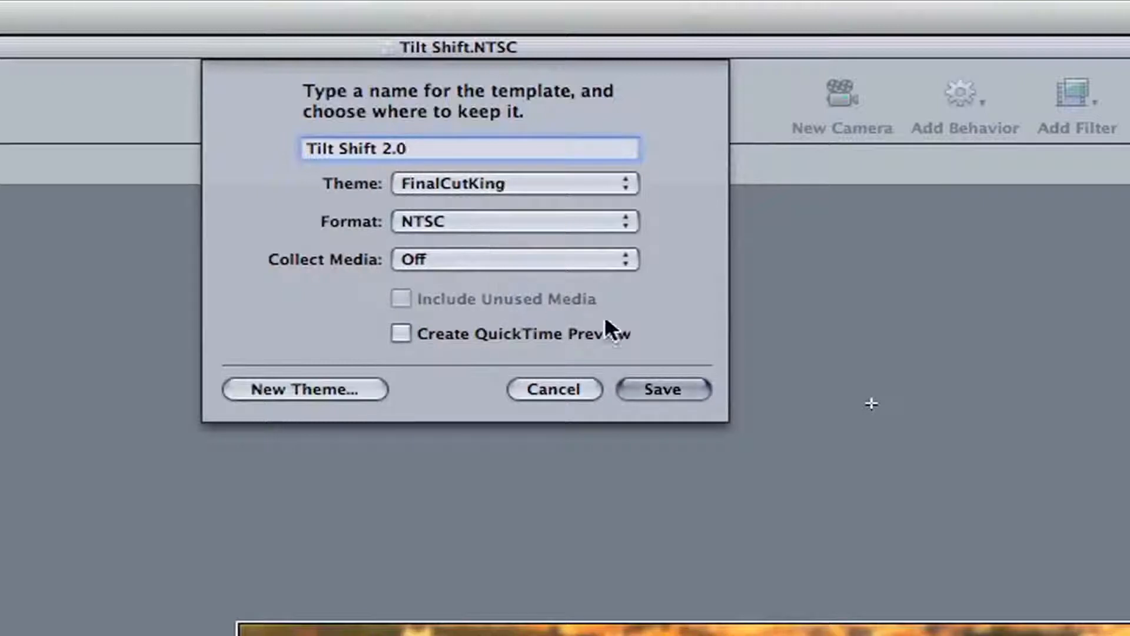
pyautogui.click(661, 392)
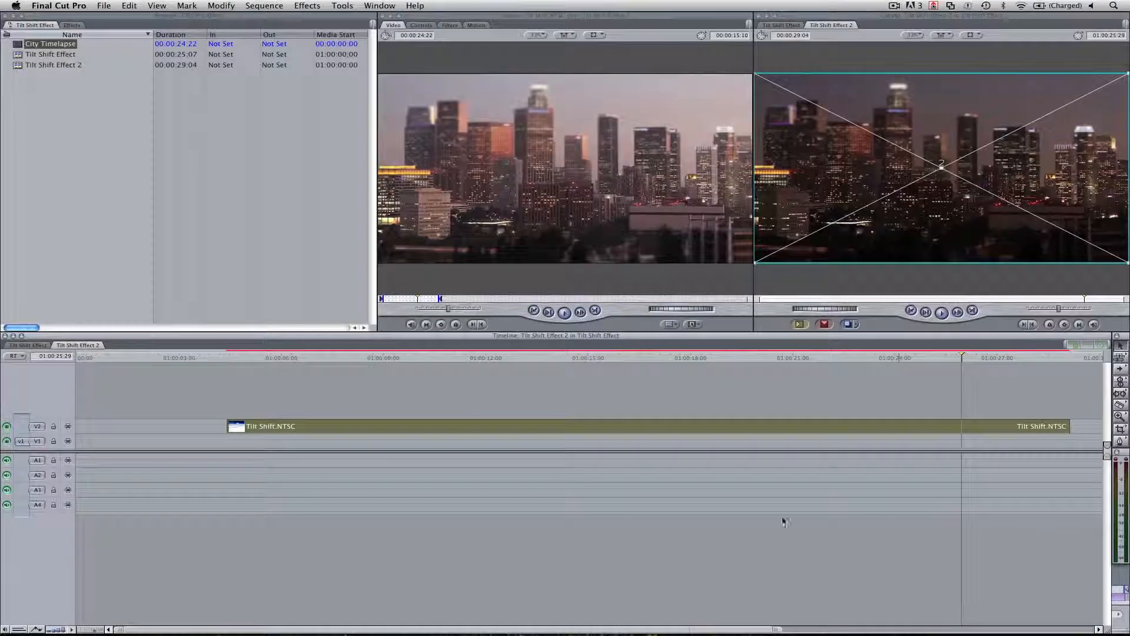
# Switch to Final Cut Pro 7 and choose the Tilt Shift 2.0.NTSC generator from the FinalCutKing master templates
pyautogui.click(695, 324)
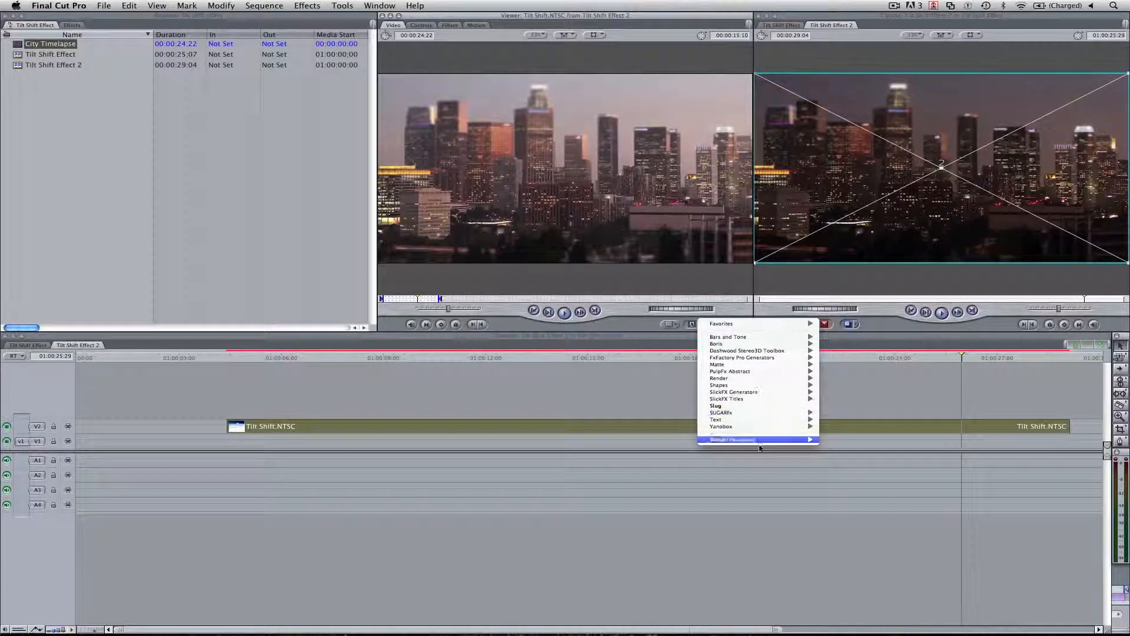
pyautogui.moveTo(765, 440)
pyautogui.moveTo(876, 497)
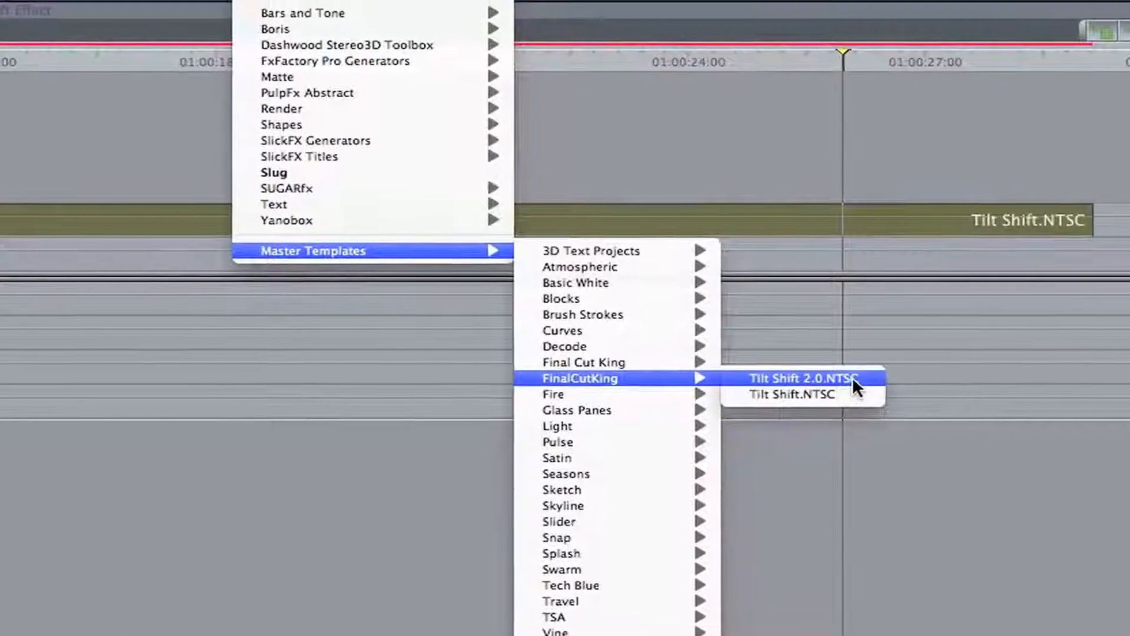
pyautogui.click(874, 393)
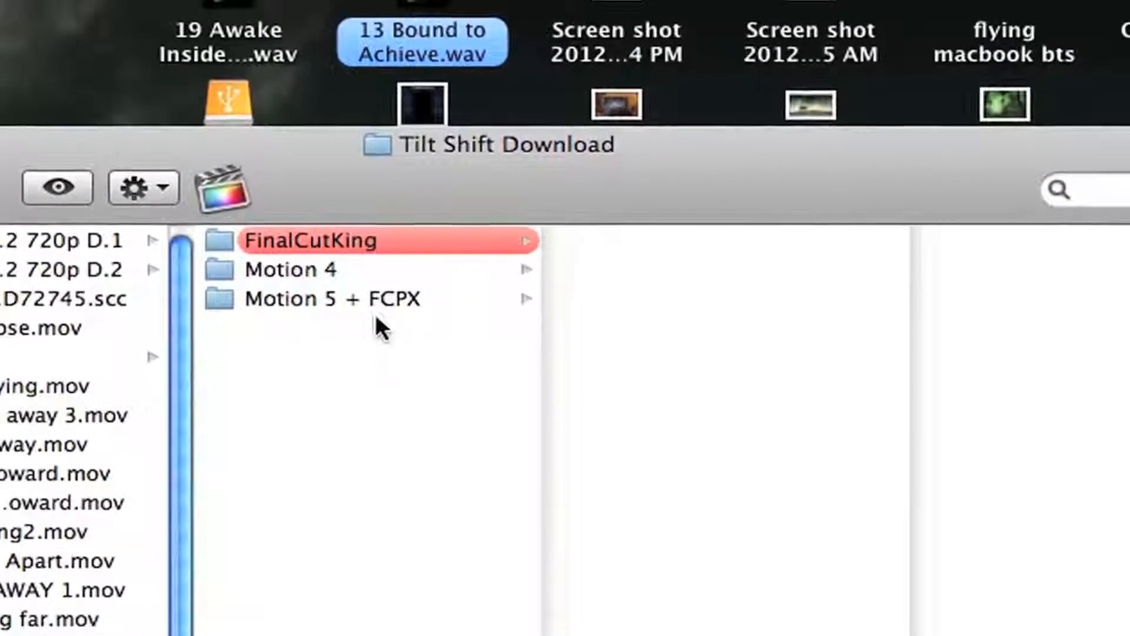
# Open King's Tilt Shift.moef from the download's Motion 5 + FCPX folder in Motion 5 and fit the image to the canvas
pyautogui.click(369, 302)
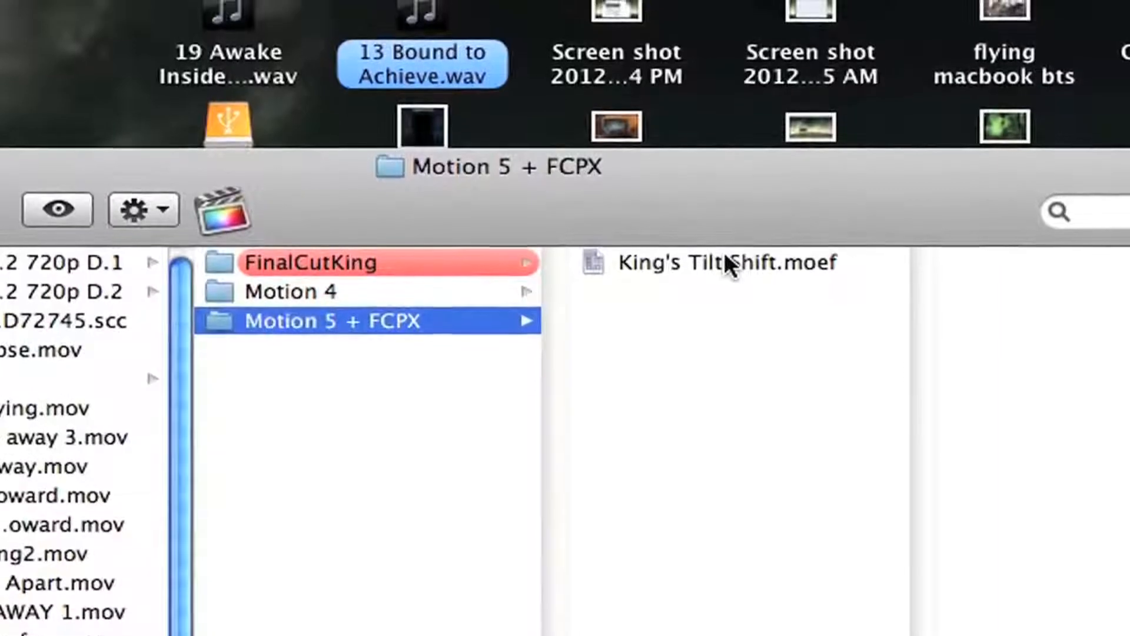
pyautogui.click(724, 254)
pyautogui.doubleClick(724, 259)
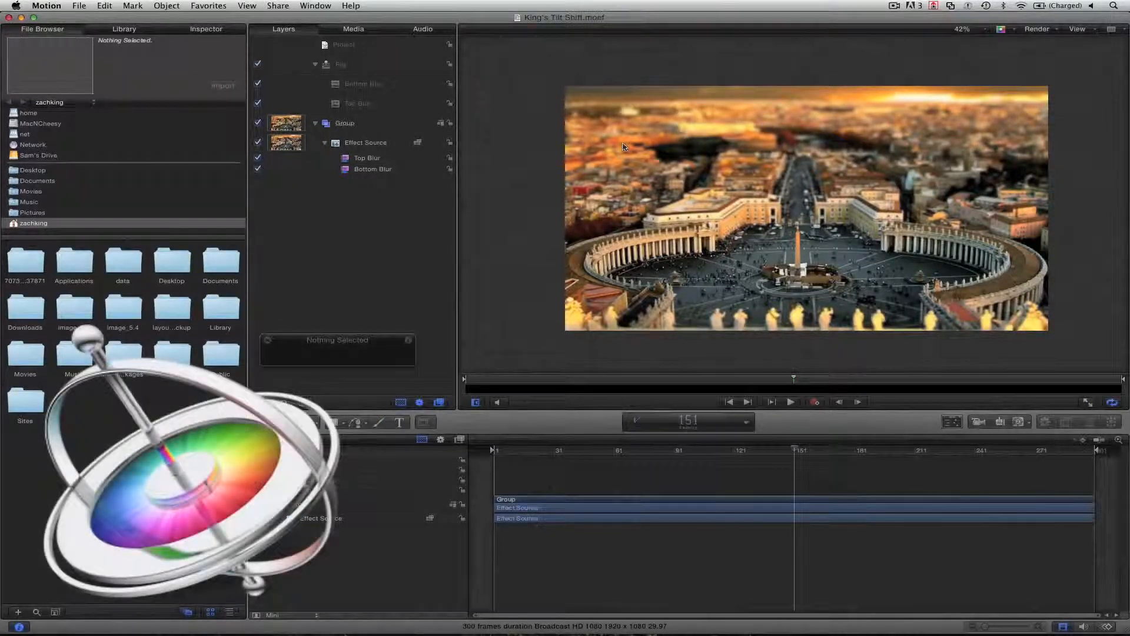
pyautogui.hotkey('shift', 'z')
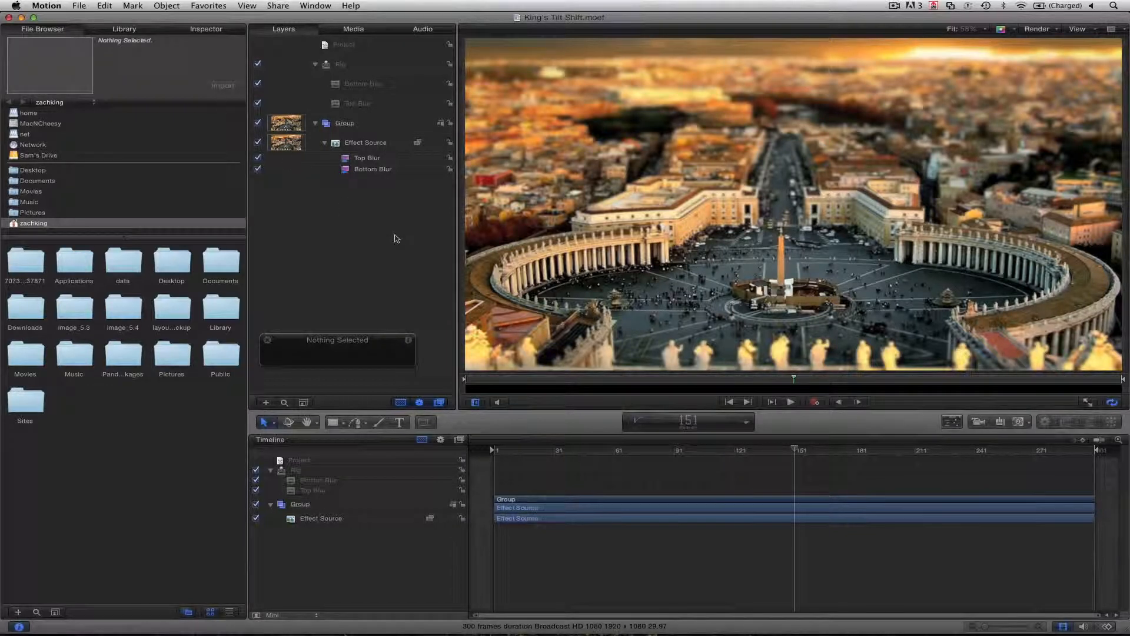
# Publish the effect as a template named King Tilt Shift with both category and theme FinalCutKing, including unused media and a preview movie
pyautogui.click(85, 9)
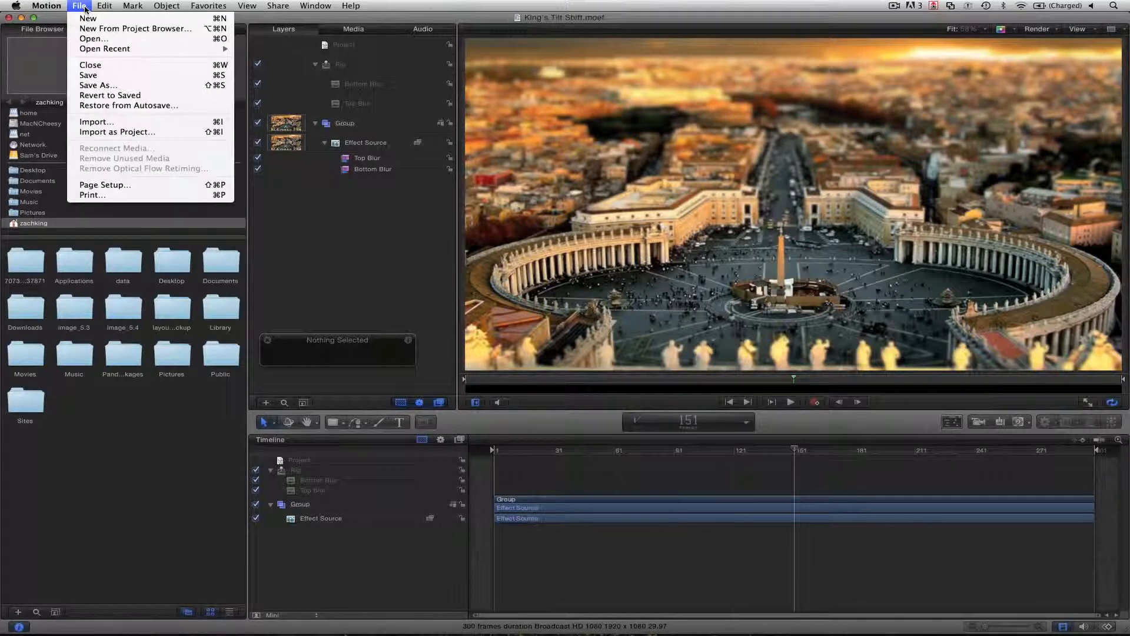
pyautogui.click(98, 85)
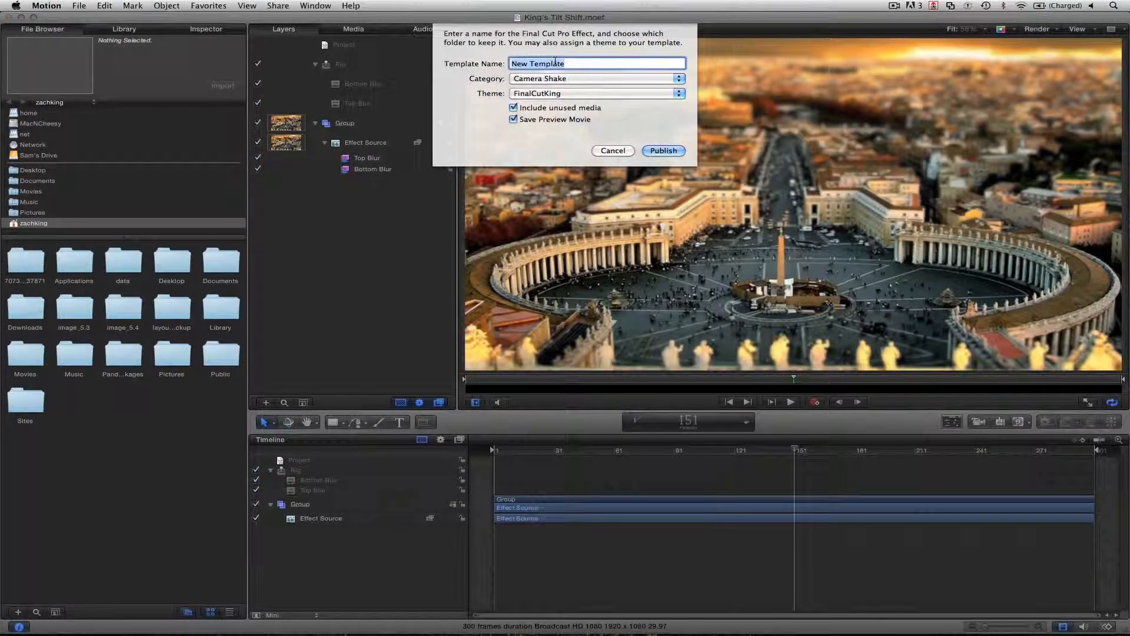
pyautogui.write('King Tilt Shift')
pyautogui.click(552, 79)
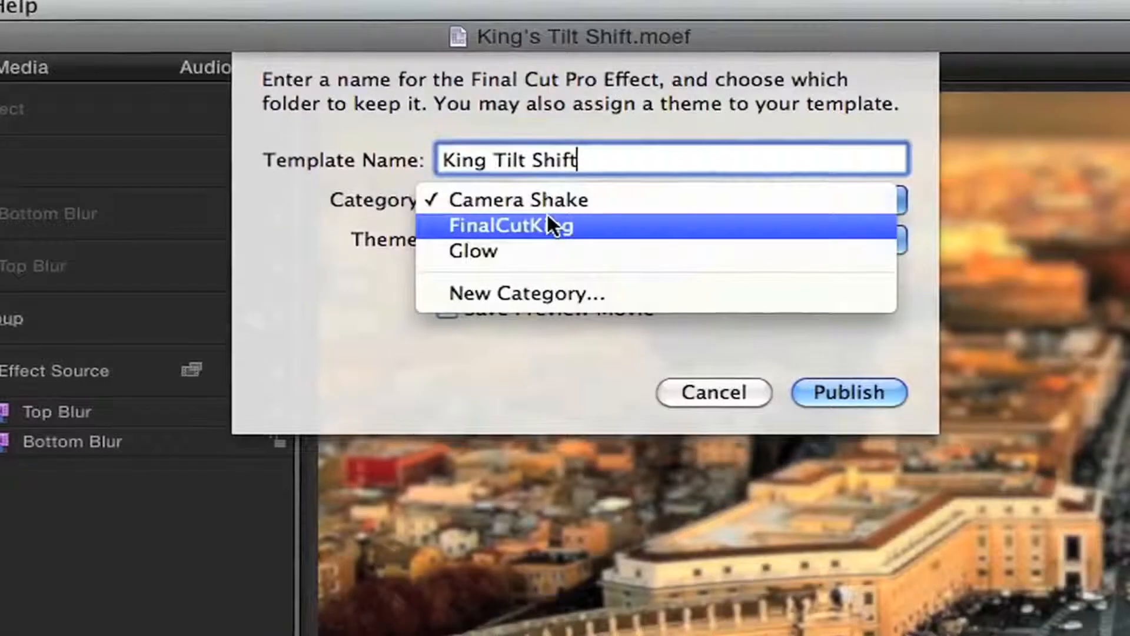
pyautogui.click(546, 220)
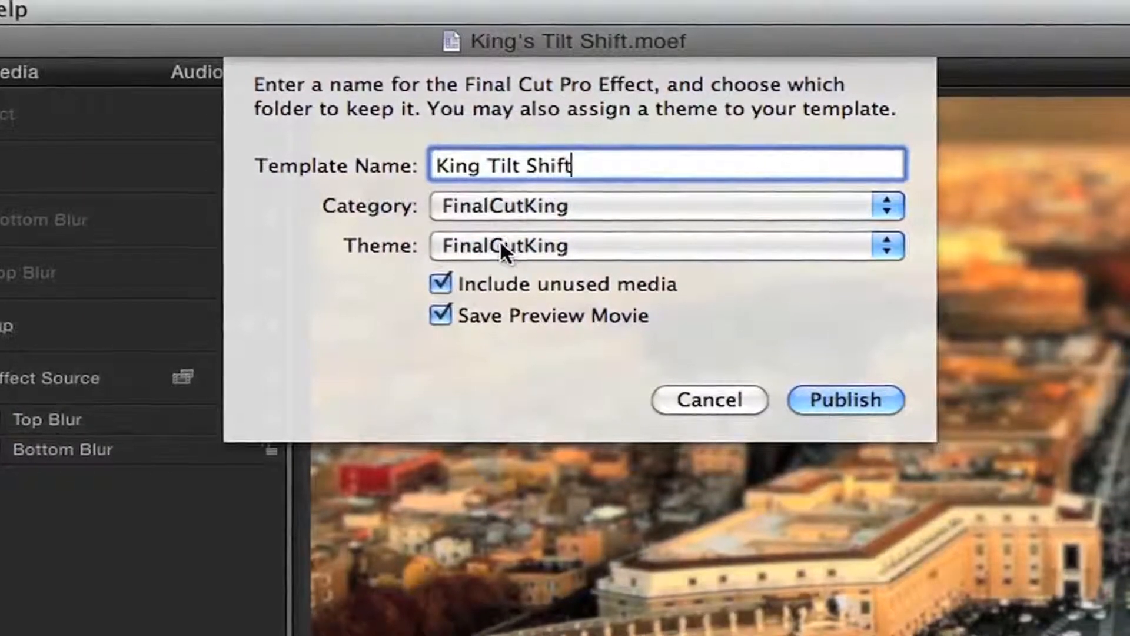
pyautogui.click(499, 240)
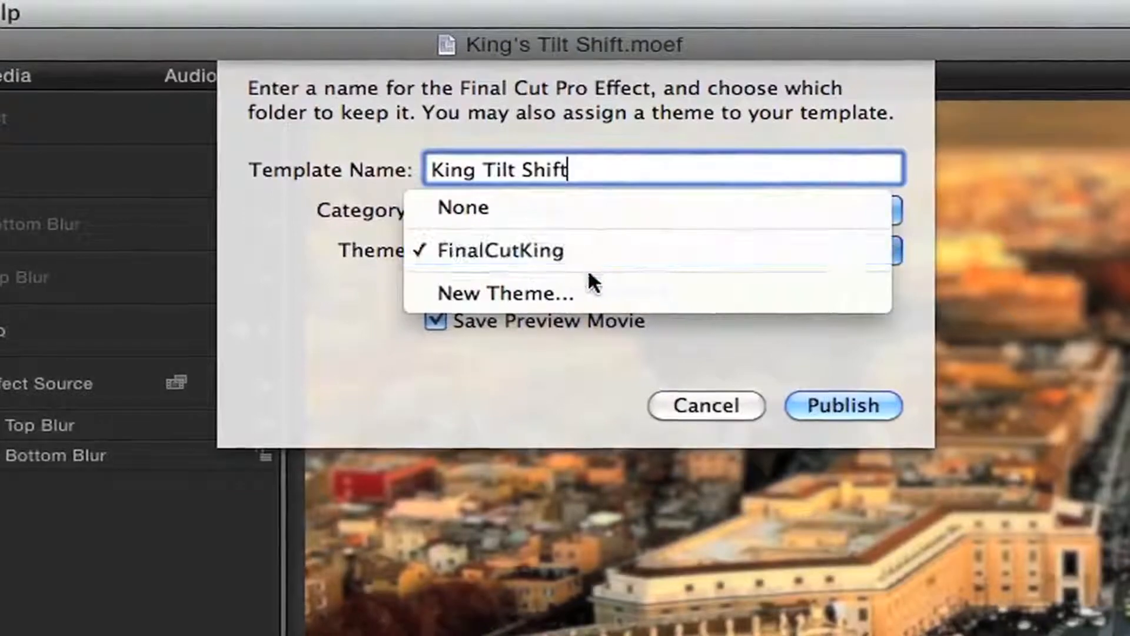
pyautogui.click(314, 285)
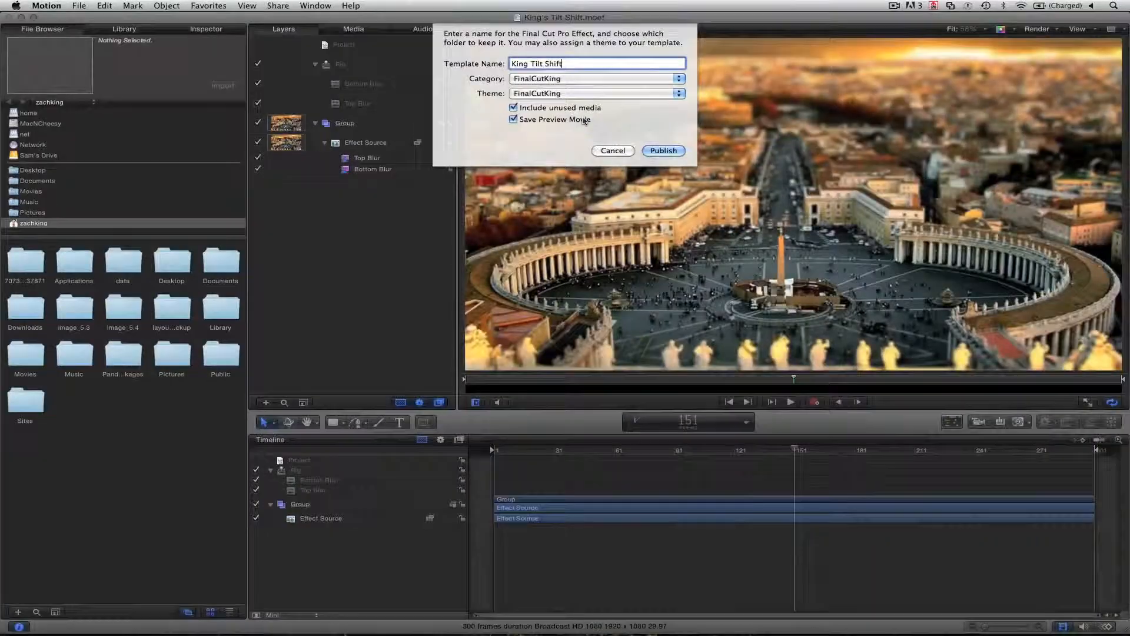
pyautogui.click(664, 151)
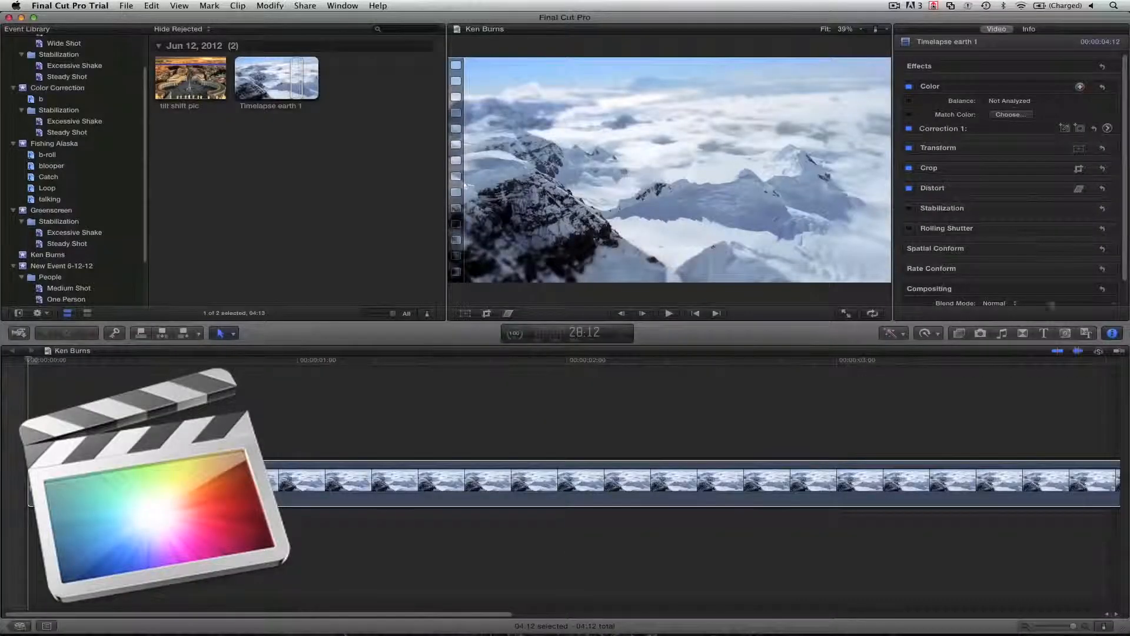
# In Final Cut Pro X, apply the FinalCutKing effect King Tilt Shift to the Timelapse earth 1 clip and place the playhead at 2:03
pyautogui.click(960, 334)
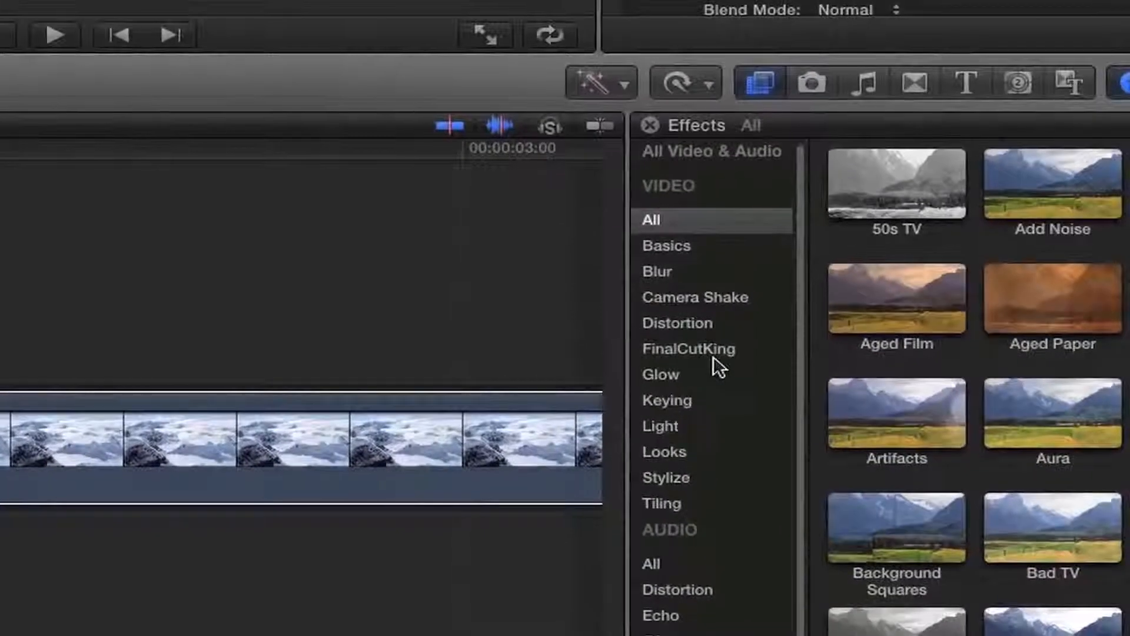
pyautogui.click(720, 351)
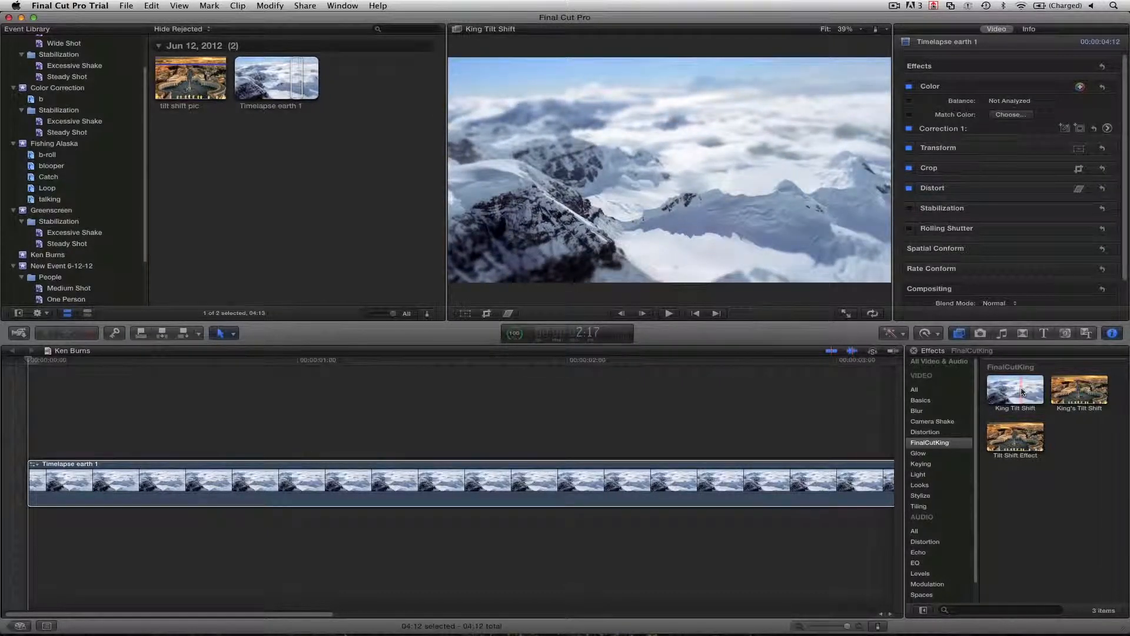
pyautogui.moveTo(1022, 391); pyautogui.dragTo(800, 496)
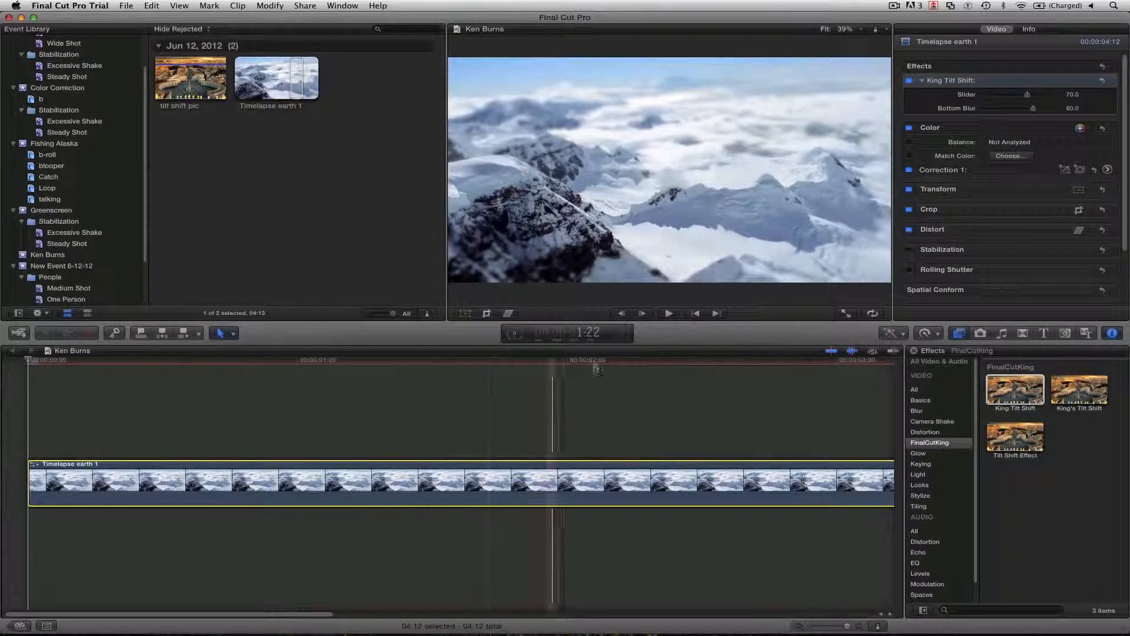
pyautogui.click(603, 400)
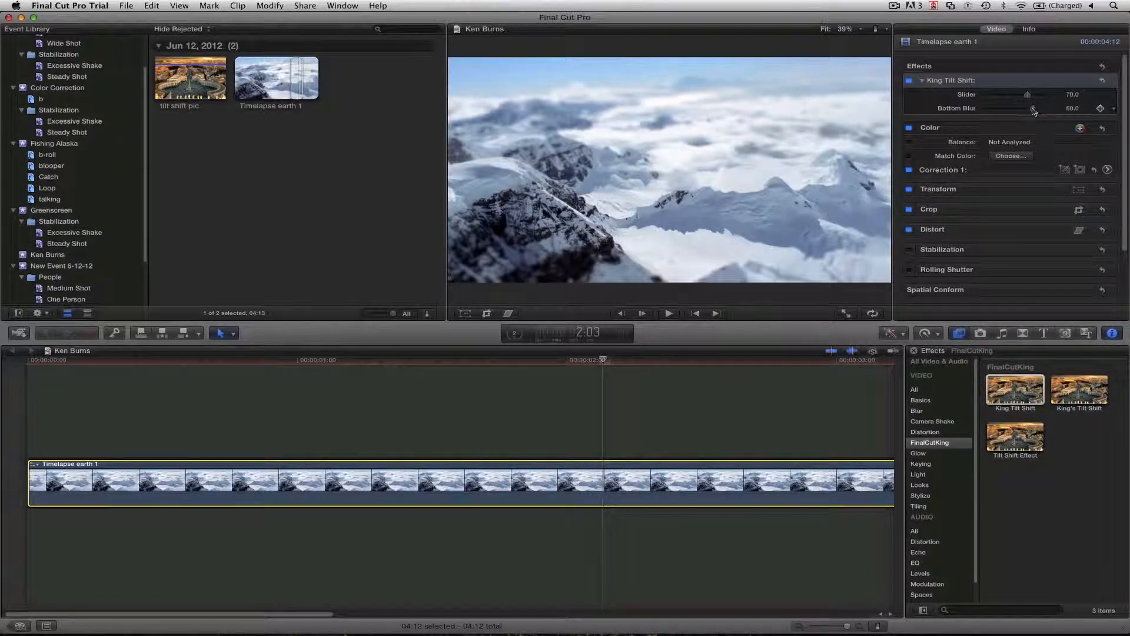
# Try the King Tilt Shift effect's blur controls at 0, then set Bottom Blur to 100 and Slider to about 52.45
pyautogui.moveTo(1025, 110); pyautogui.dragTo(970, 113)
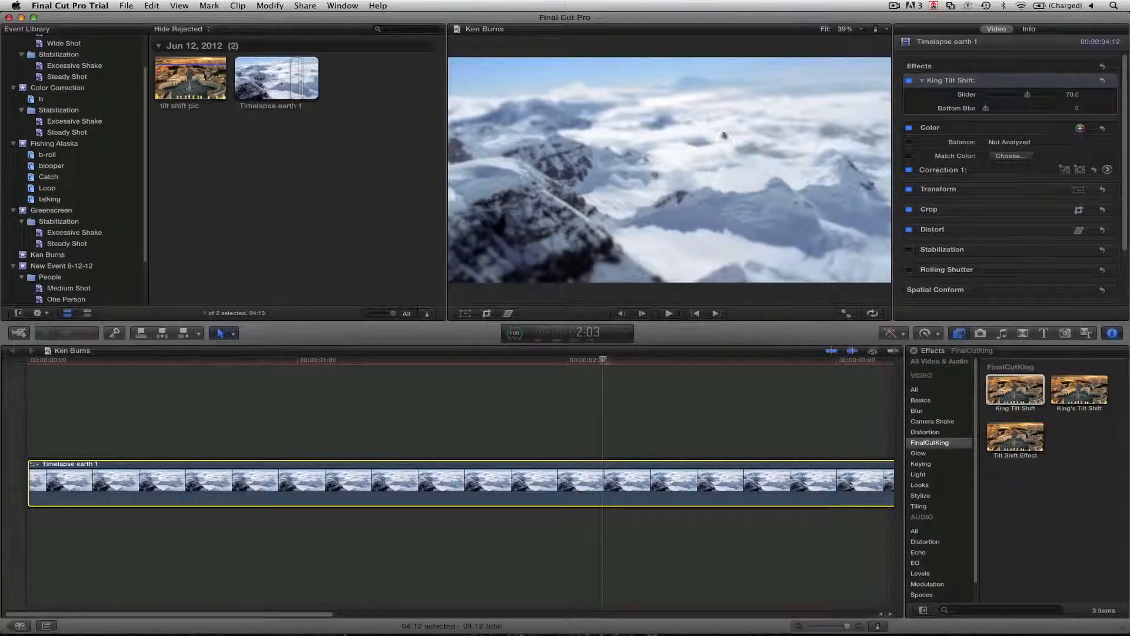
pyautogui.moveTo(999, 112); pyautogui.dragTo(1021, 111)
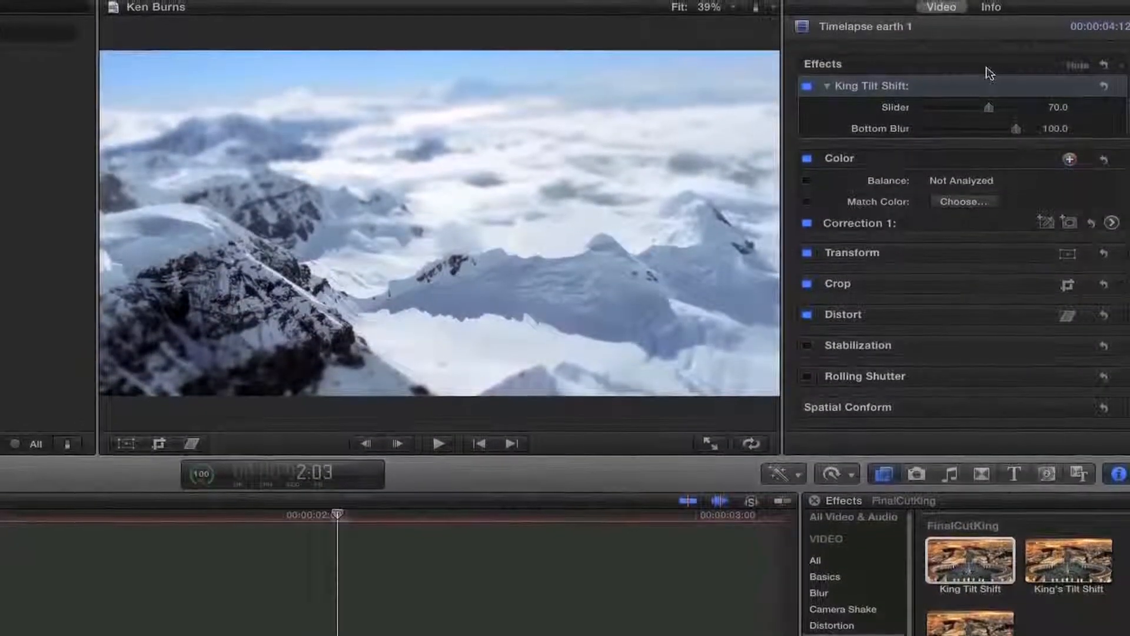
pyautogui.moveTo(988, 107); pyautogui.dragTo(895, 120)
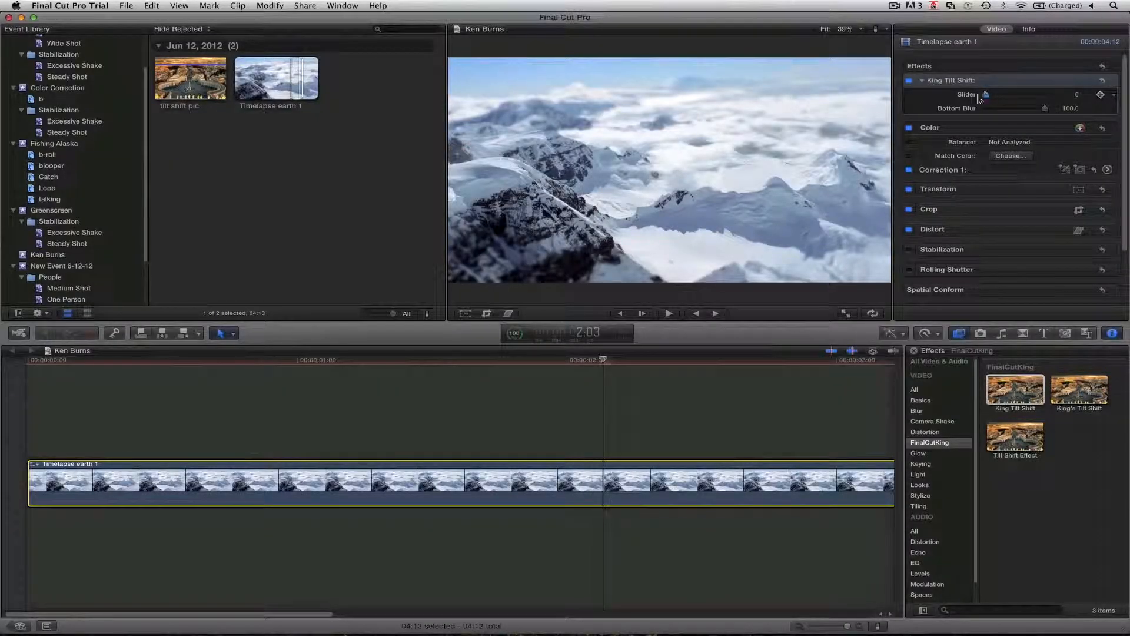
pyautogui.moveTo(1025, 96)
pyautogui.mouseDown()
pyautogui.moveTo(1039, 95)
pyautogui.moveTo(1018, 99)
pyautogui.mouseUp()
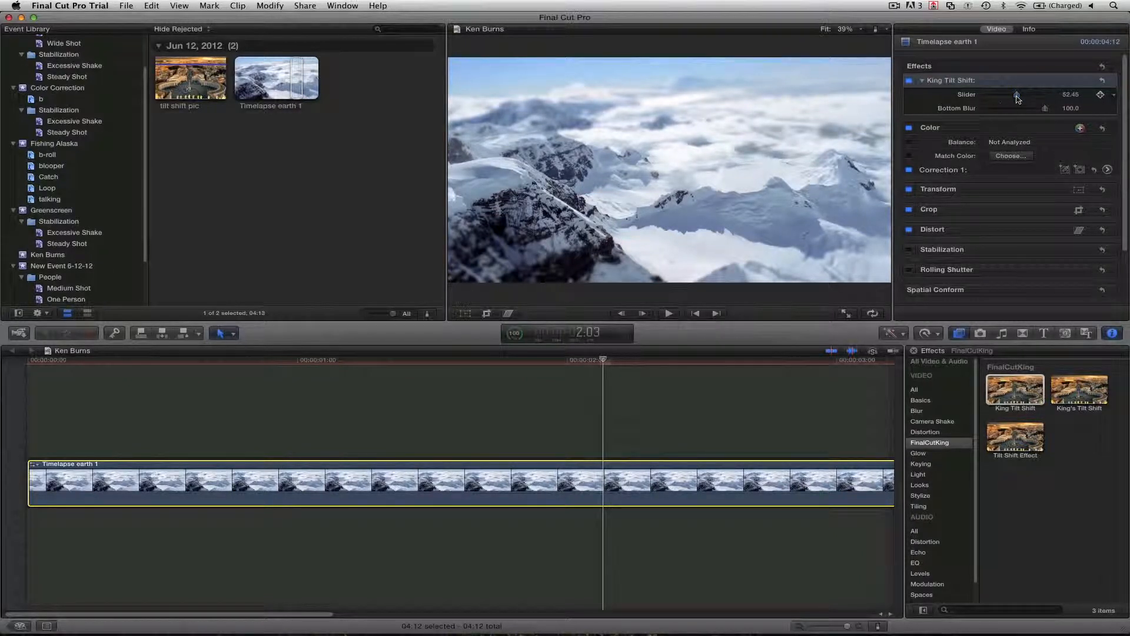